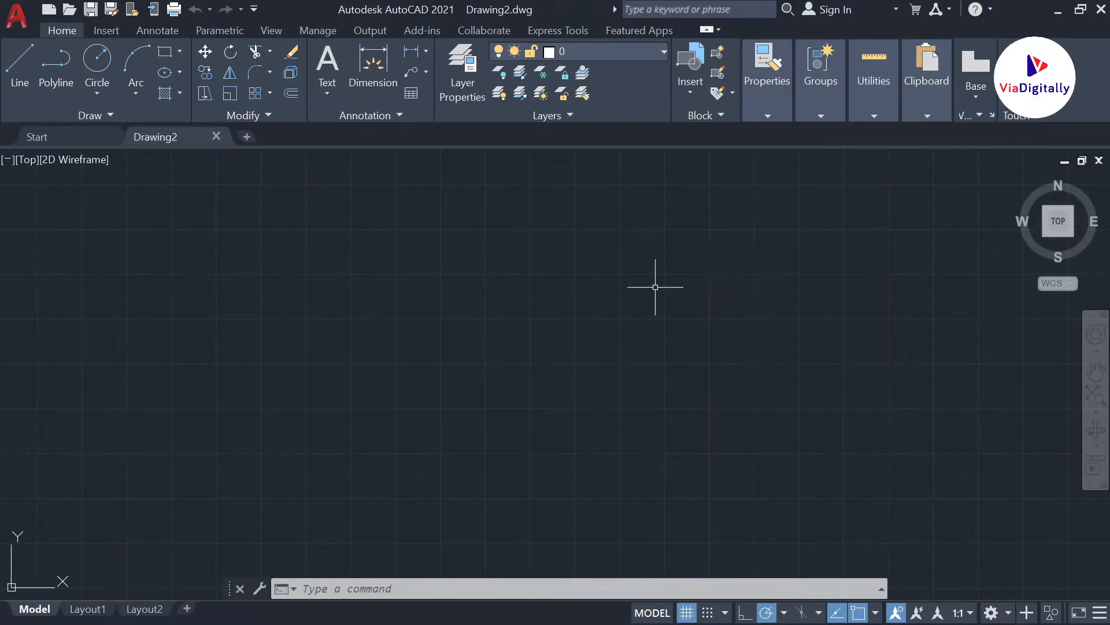
Set the model space limits with the lower left corner at 100,100 and the upper right corner at 1000,1000.
{"action": "left_click", "coordinate": [557, 575]}
{"action": "key", "text": "Escape"}
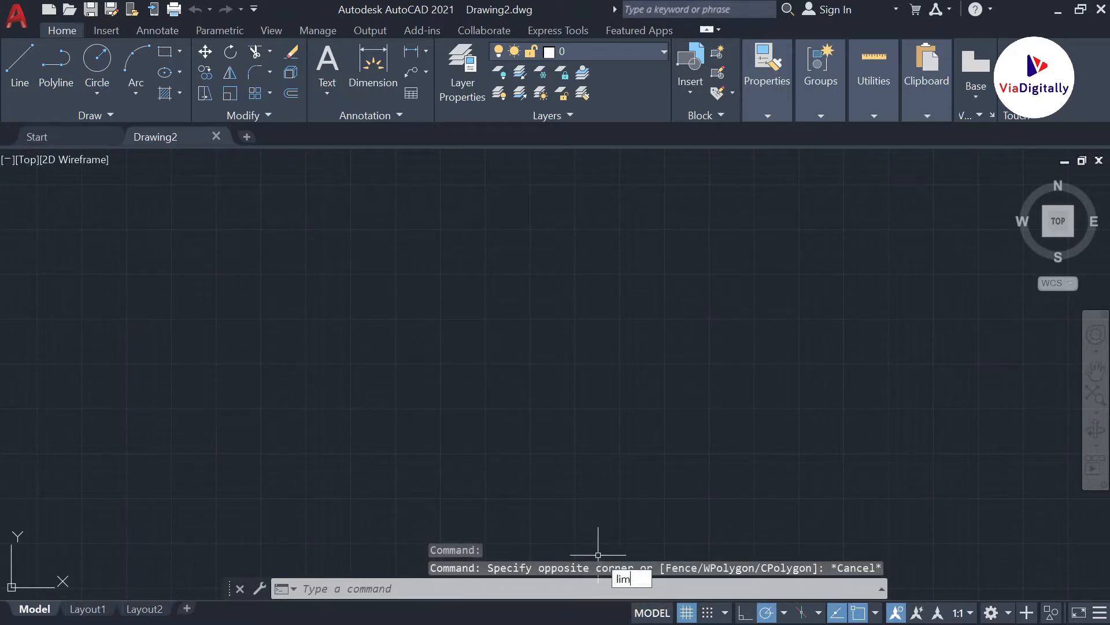
{"action": "key", "text": "Return"}
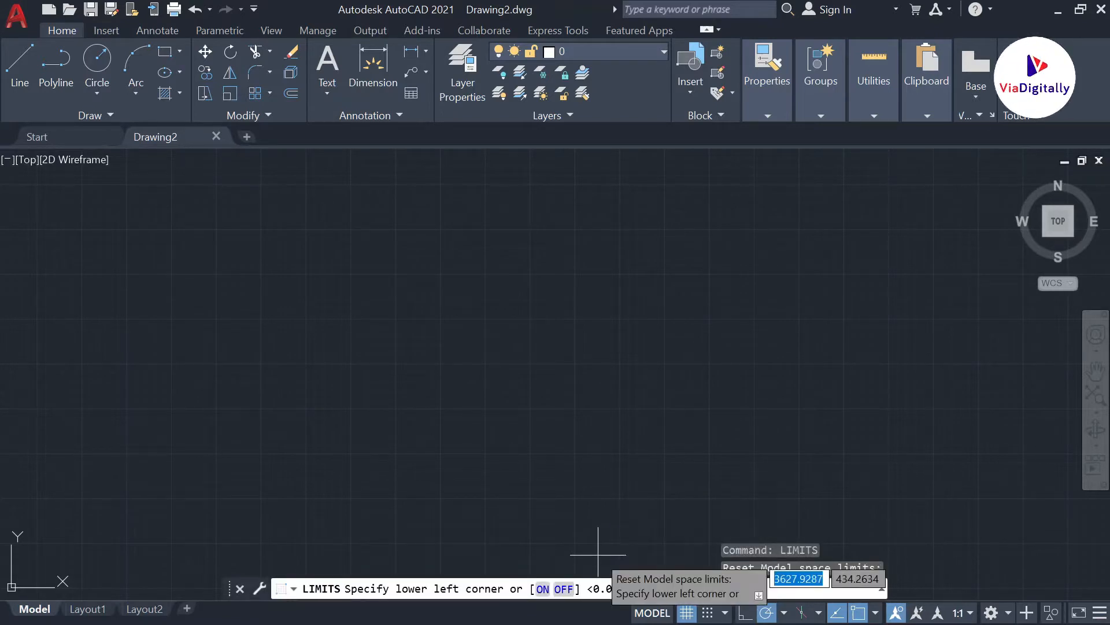
{"action": "type", "text": "100,100"}
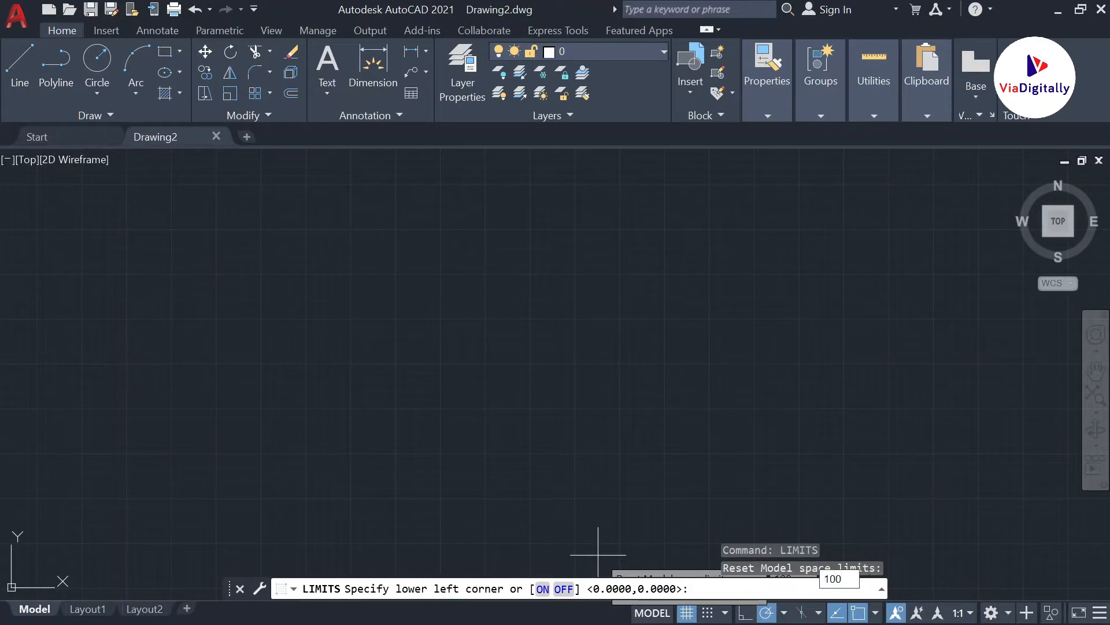
{"action": "key", "text": "Return"}
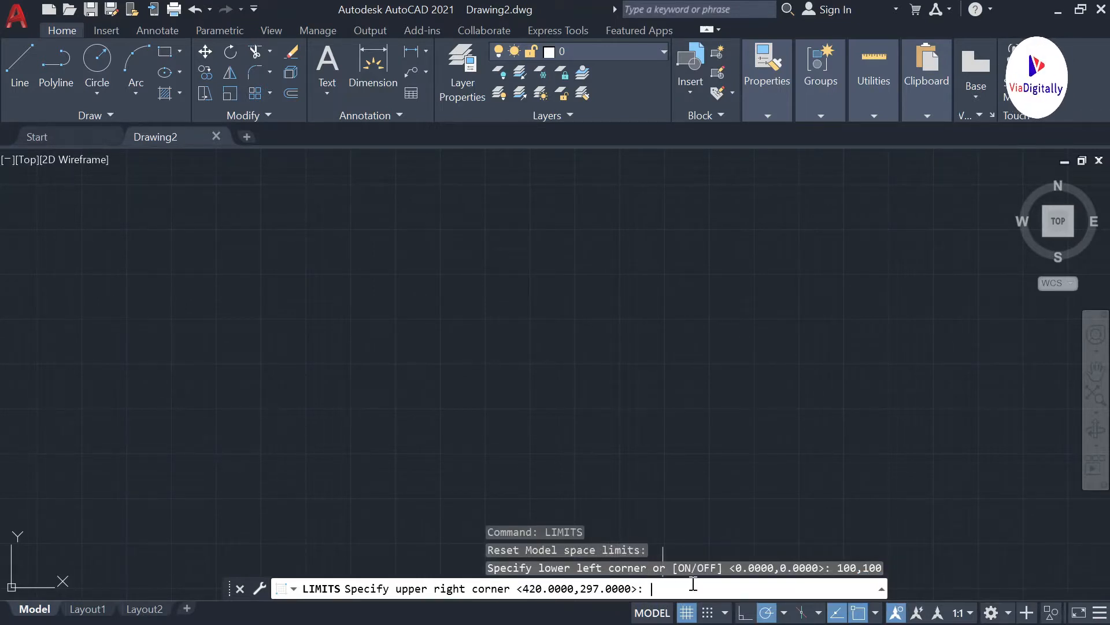
{"action": "type", "text": "1"}
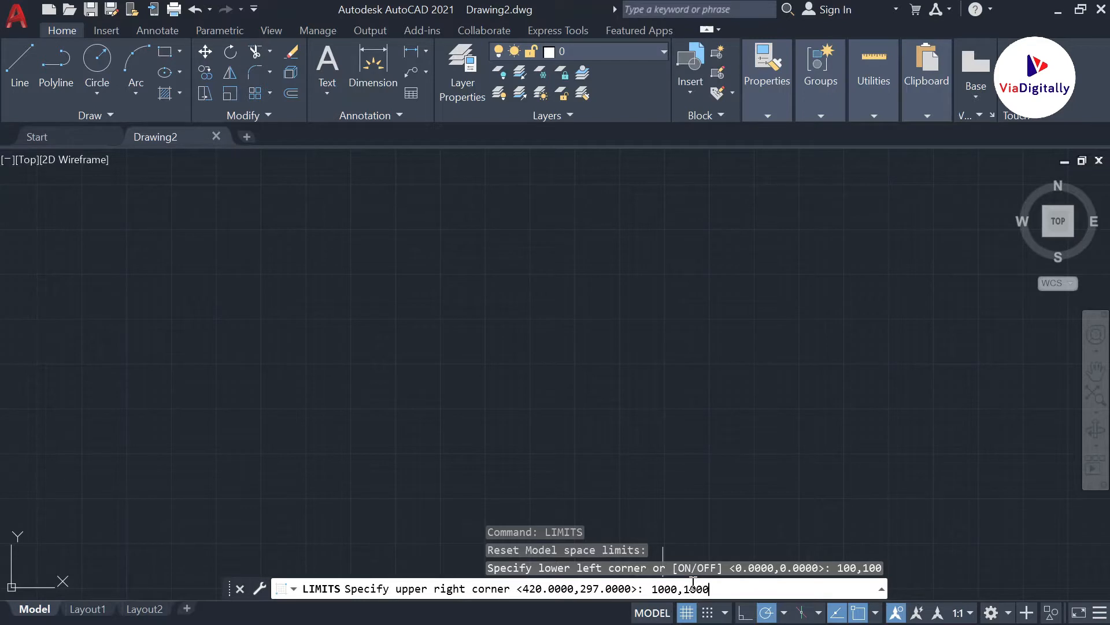
{"action": "type", "text": "000,1000"}
{"action": "key", "text": "Return"}
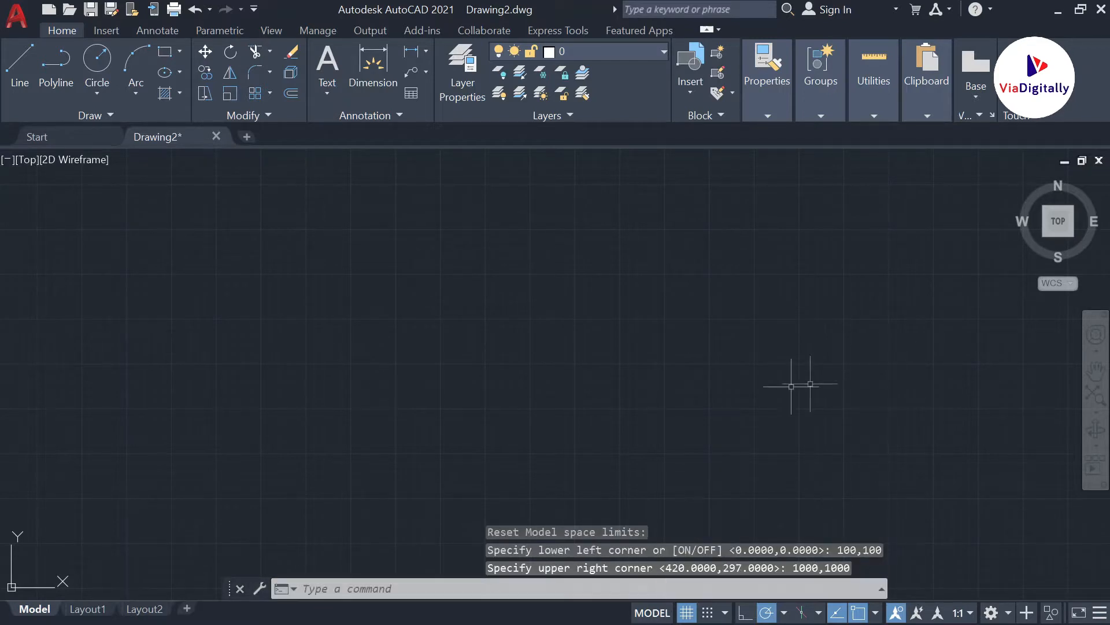
Zoom the view with the All option to display the whole drawing limits.
{"action": "type", "text": "ZOOM"}
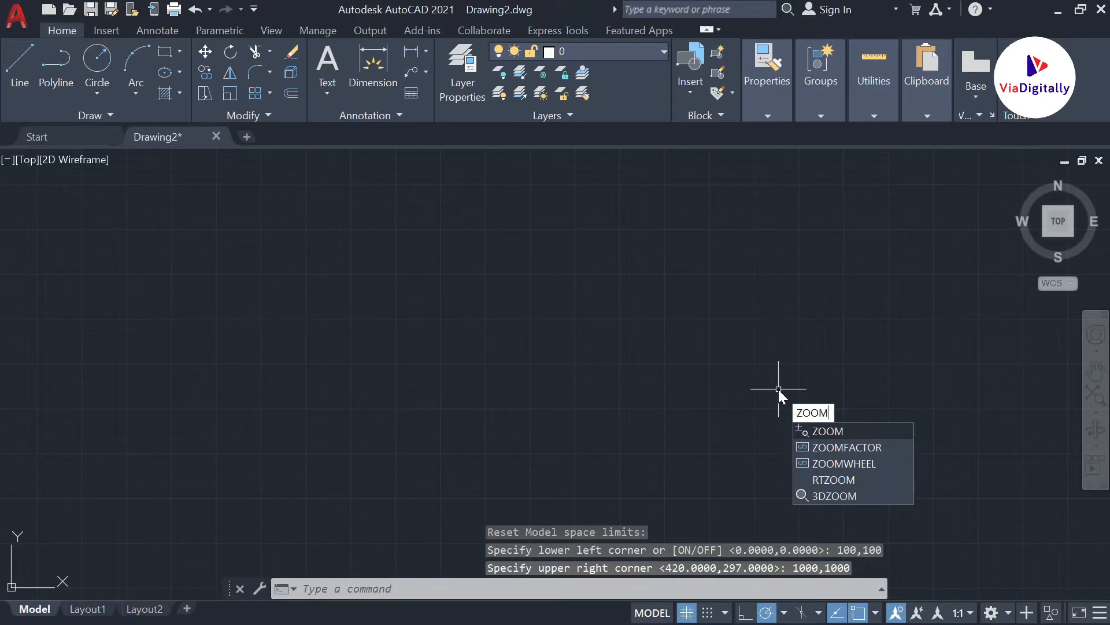
{"action": "key", "text": "Return"}
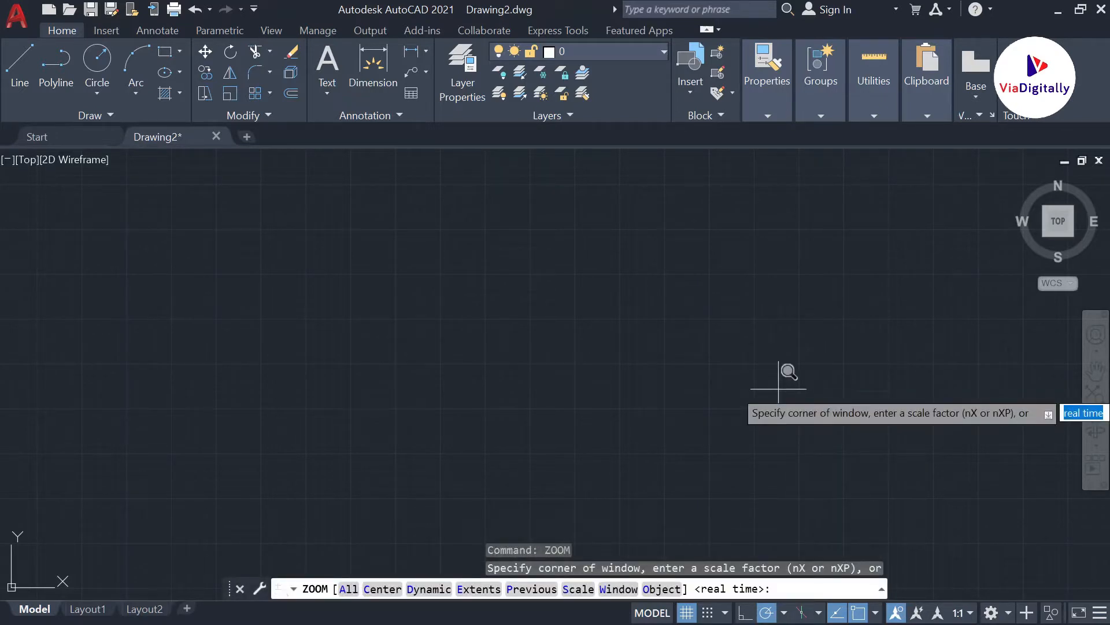
{"action": "type", "text": "all"}
{"action": "key", "text": "Return"}
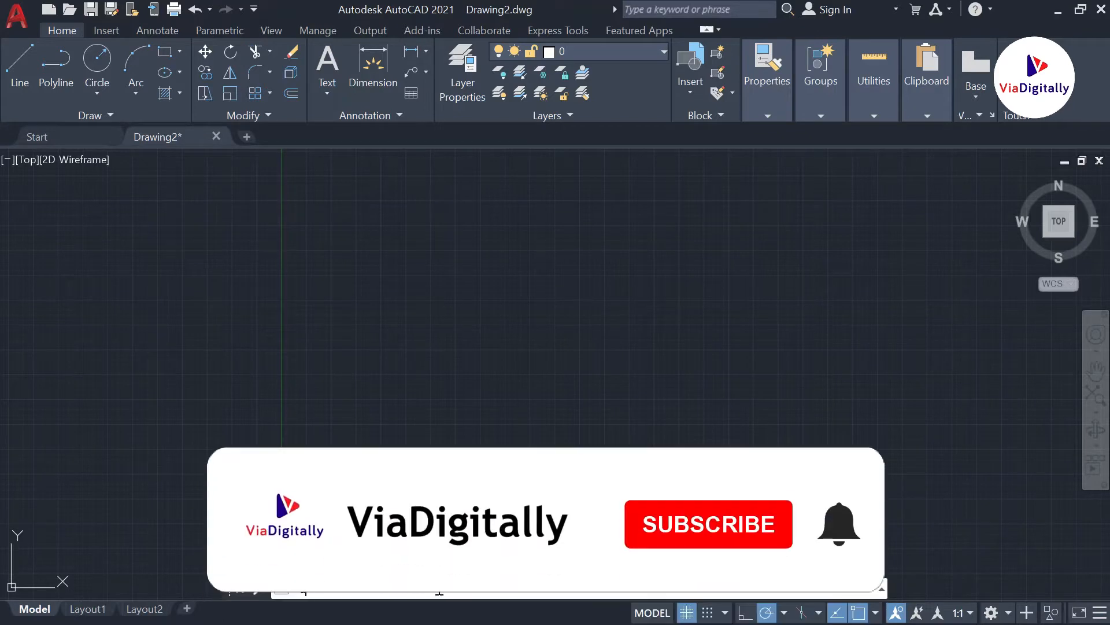
Configure the drawing units to Decimal length with 0.00 precision, Decimal Degrees for angles and Millimeters for the insertion scale.
{"action": "key", "text": "Return"}
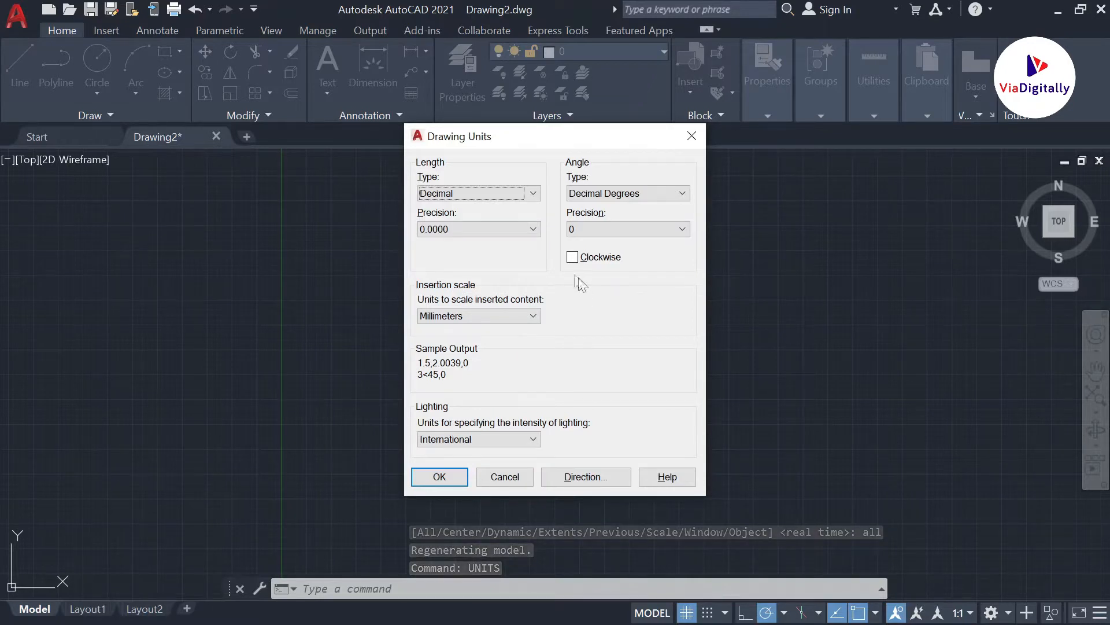
{"action": "left_click", "coordinate": [509, 196]}
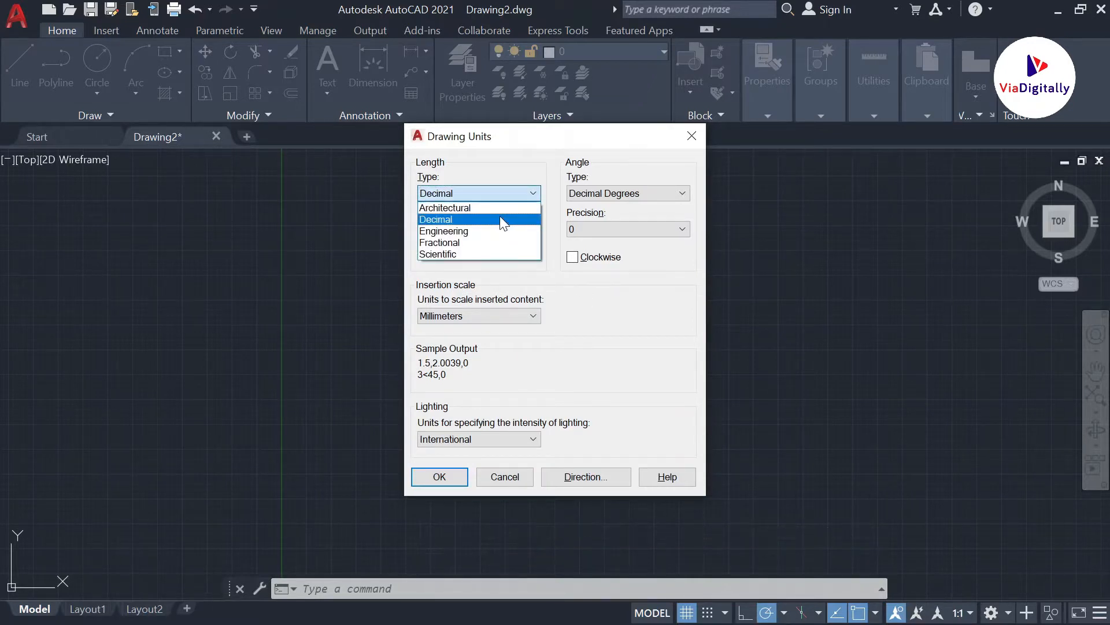
{"action": "left_click", "coordinate": [500, 216]}
{"action": "left_click", "coordinate": [494, 230]}
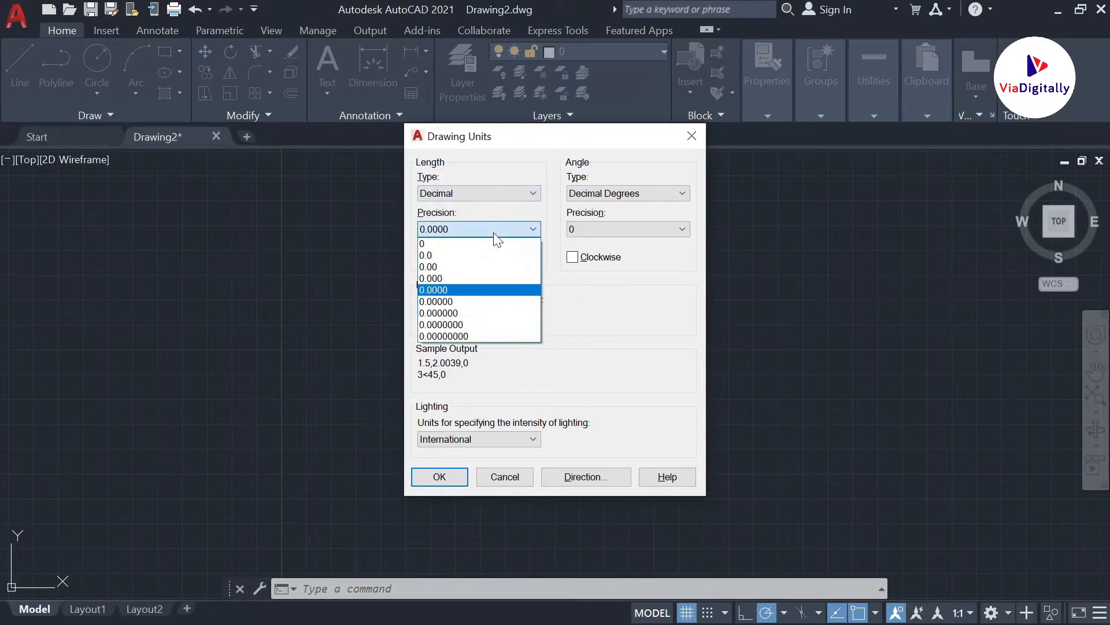
{"action": "left_click", "coordinate": [488, 266]}
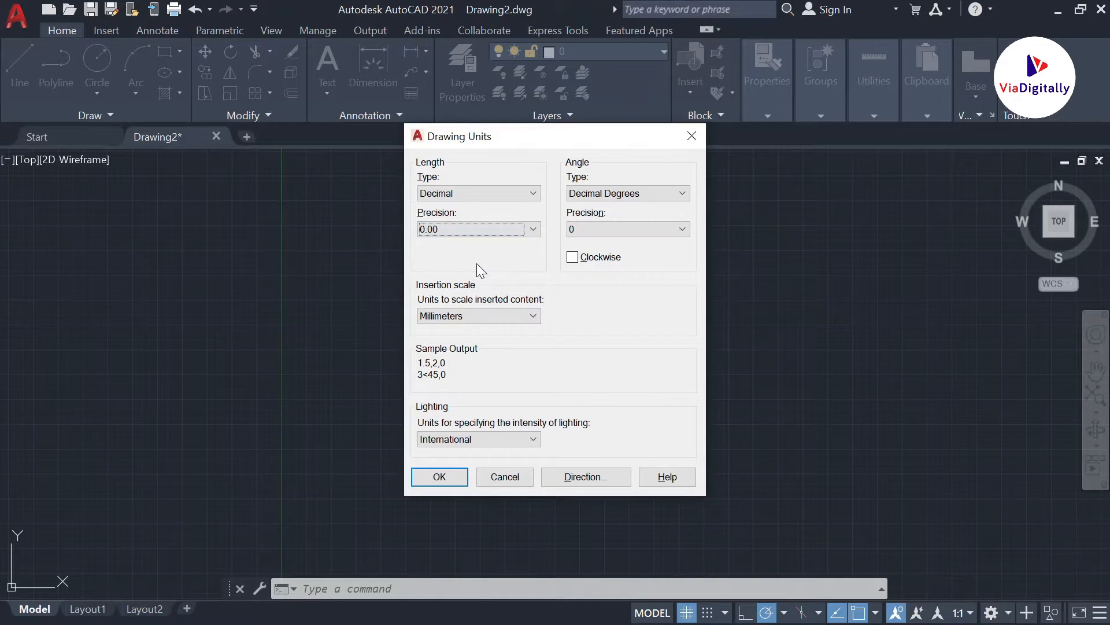
{"action": "left_click", "coordinate": [657, 197]}
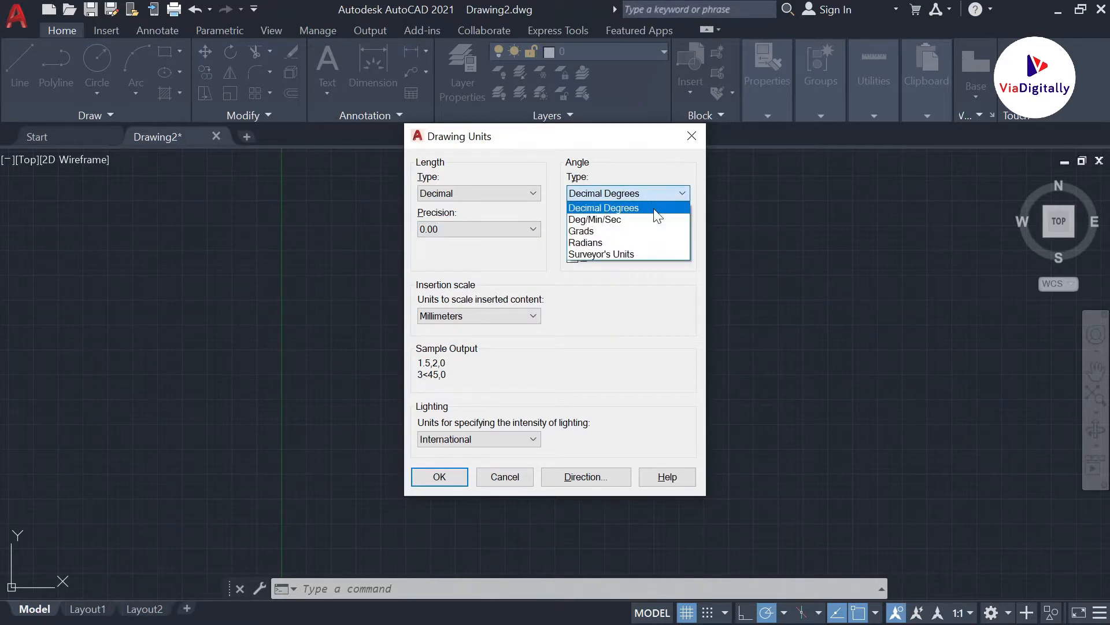
{"action": "left_click", "coordinate": [654, 209]}
{"action": "left_click", "coordinate": [525, 315]}
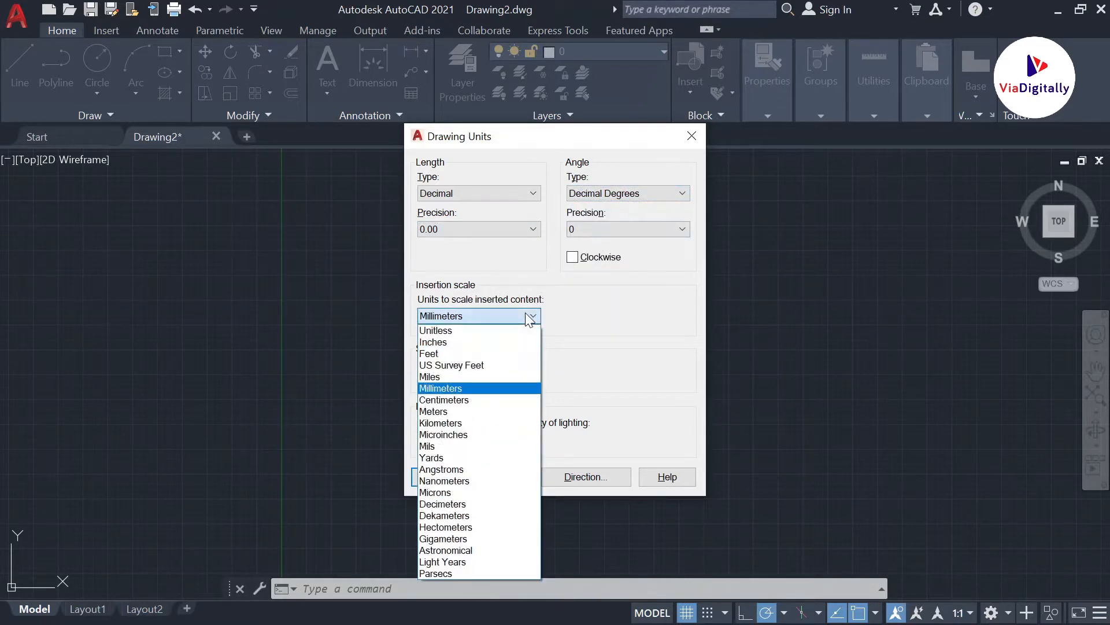
{"action": "left_click", "coordinate": [512, 388]}
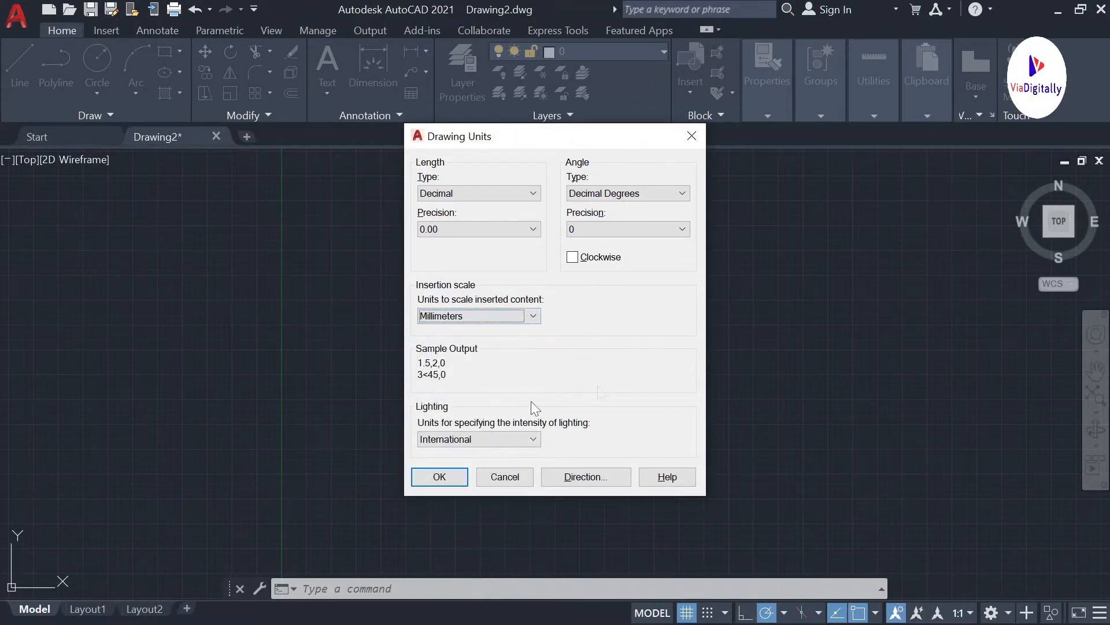
{"action": "left_click", "coordinate": [453, 478]}
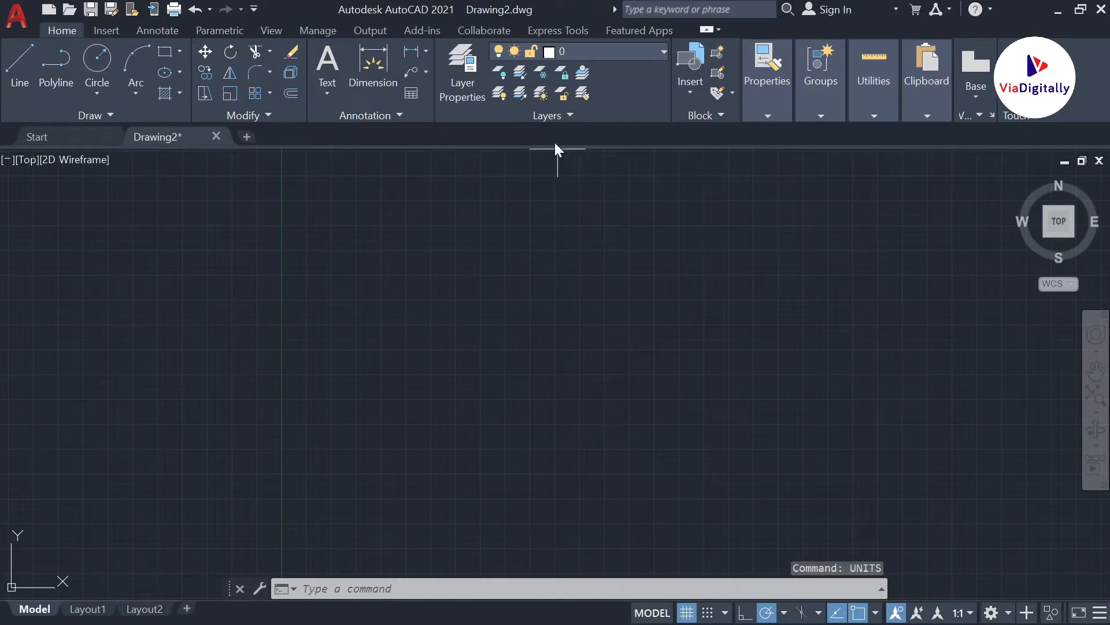
Draw a rectangle from connected lines, about 442 mm wide, and add a diagonal from its lower left to its upper right corner.
{"action": "left_click", "coordinate": [19, 63]}
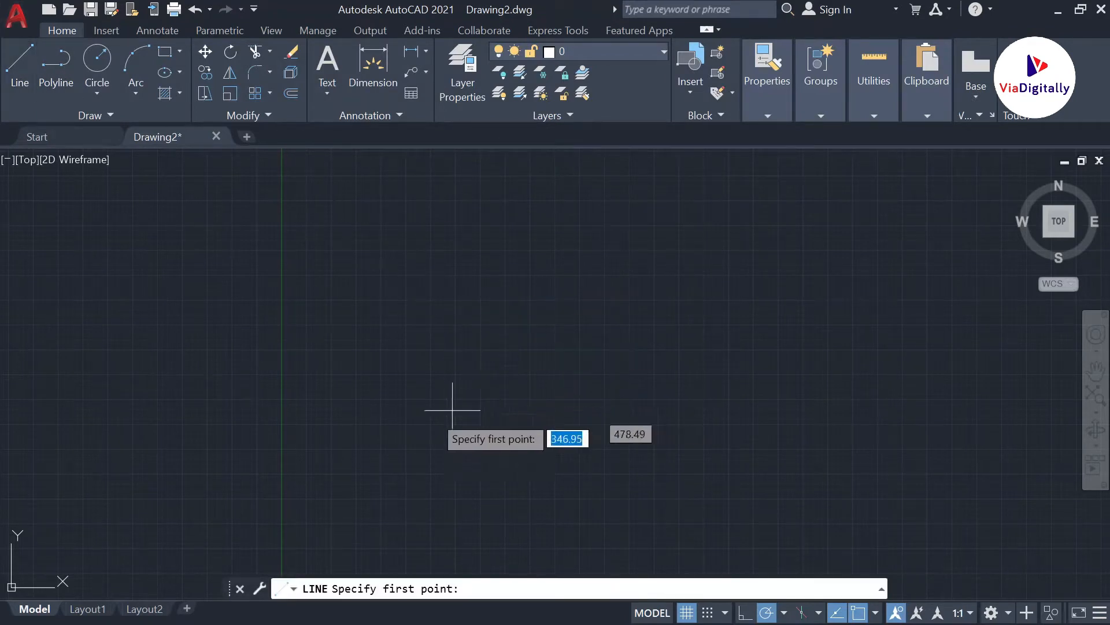
{"action": "left_click", "coordinate": [393, 443]}
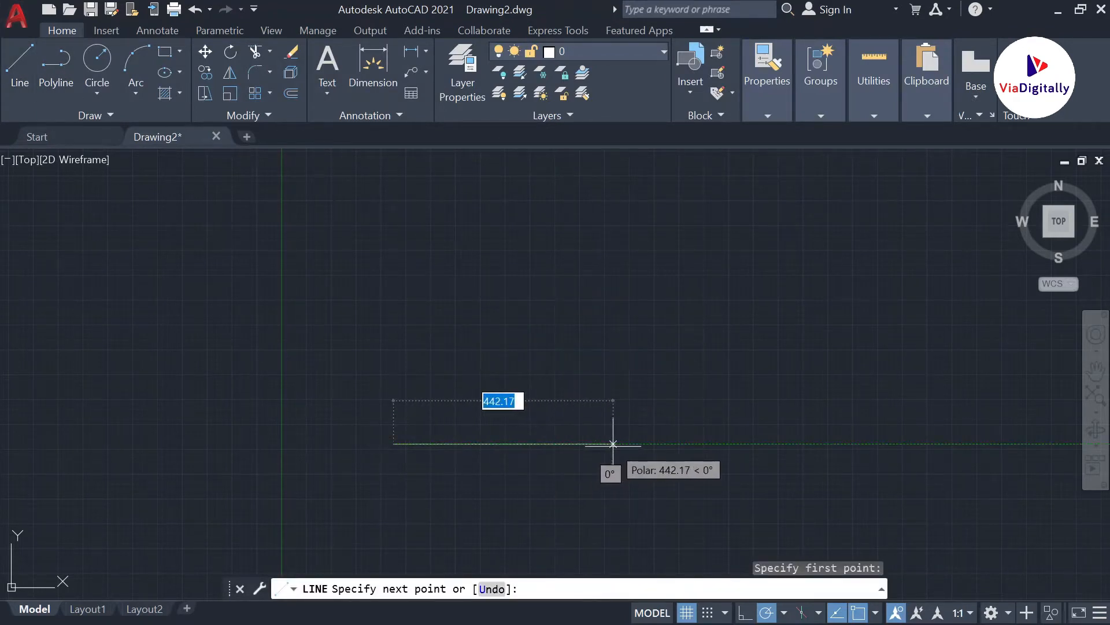
{"action": "left_click", "coordinate": [613, 443]}
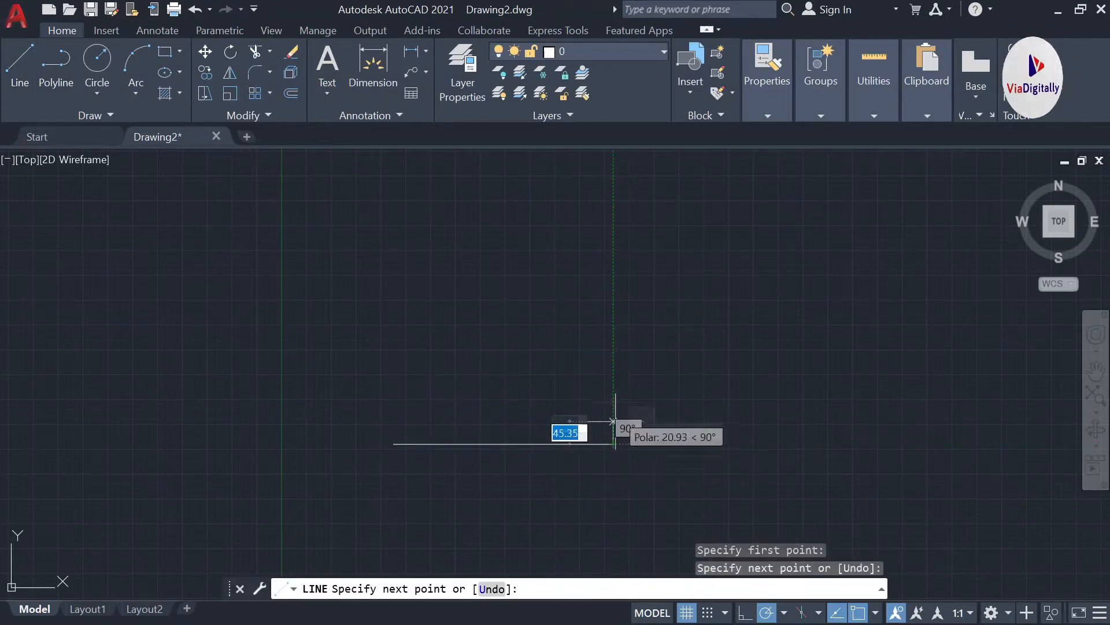
{"action": "left_click", "coordinate": [613, 270]}
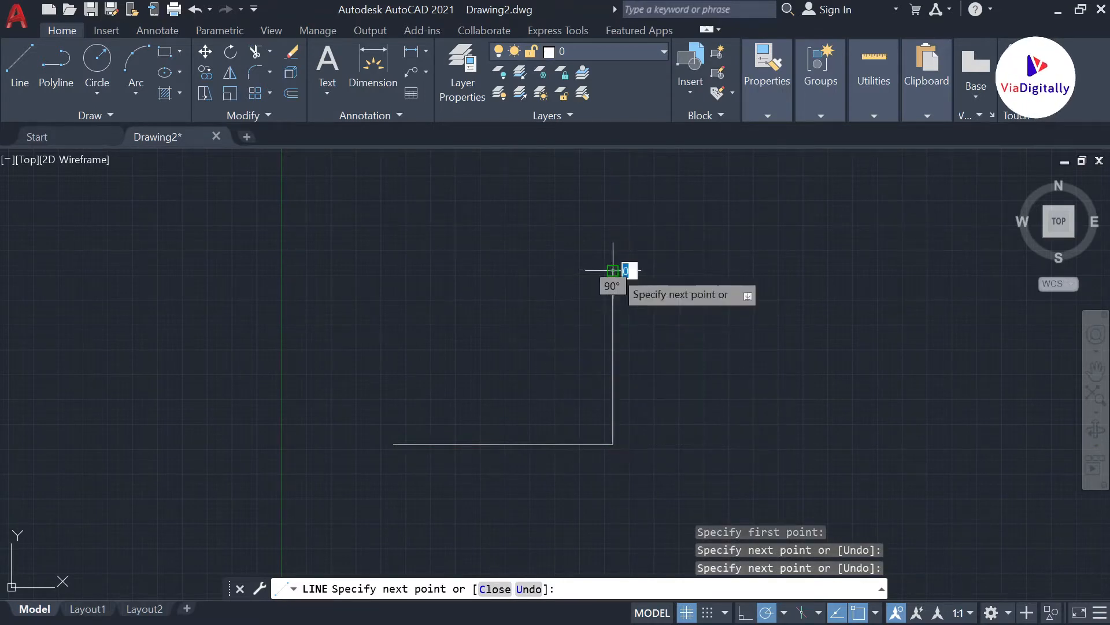
{"action": "left_click", "coordinate": [394, 270]}
{"action": "left_click", "coordinate": [394, 444]}
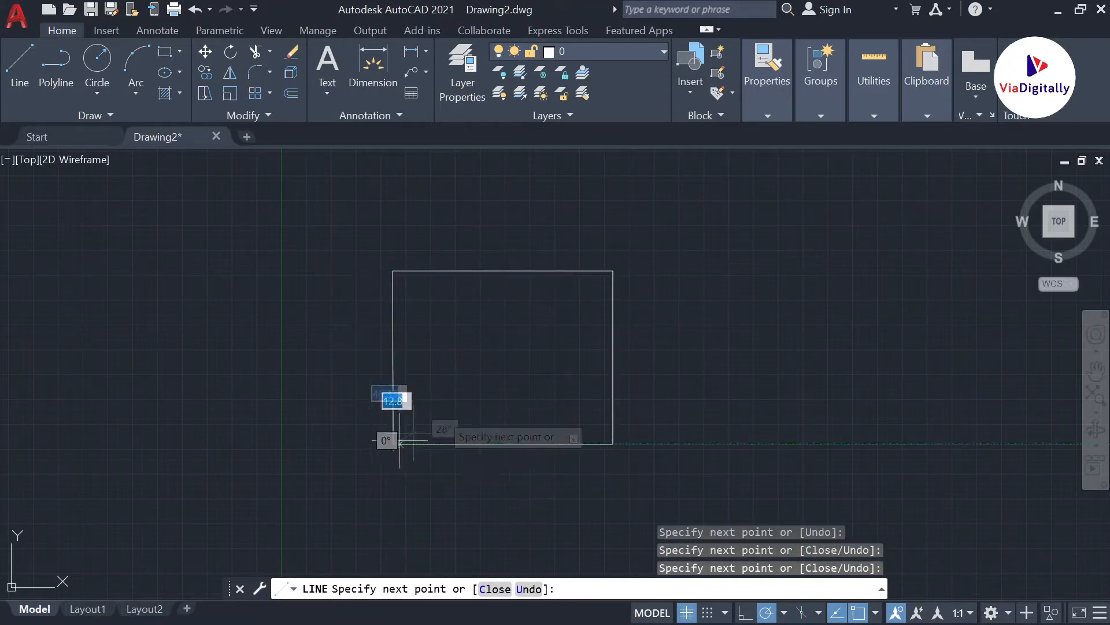
{"action": "left_click", "coordinate": [613, 271]}
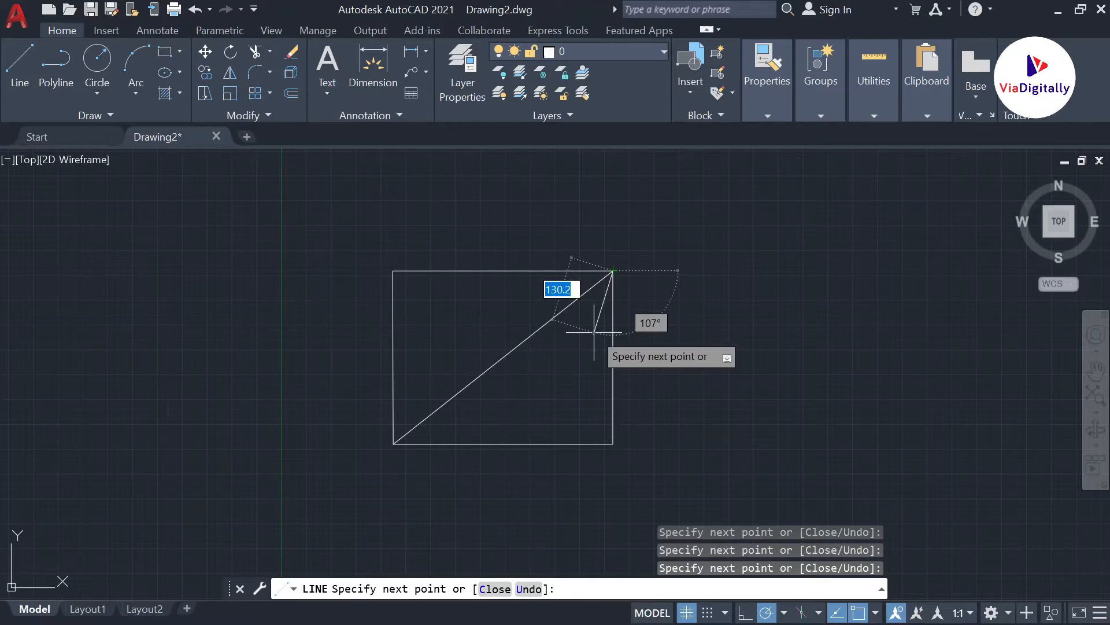
{"action": "key", "text": "Escape"}
Erase all the lines of the rectangle and its diagonal.
{"action": "mouse_move", "coordinate": [752, 485]}
{"action": "left_mouse_down"}
{"action": "mouse_move", "coordinate": [397, 255]}
{"action": "mouse_move", "coordinate": [392, 270]}
{"action": "left_mouse_up"}
{"action": "key", "text": "Delete"}
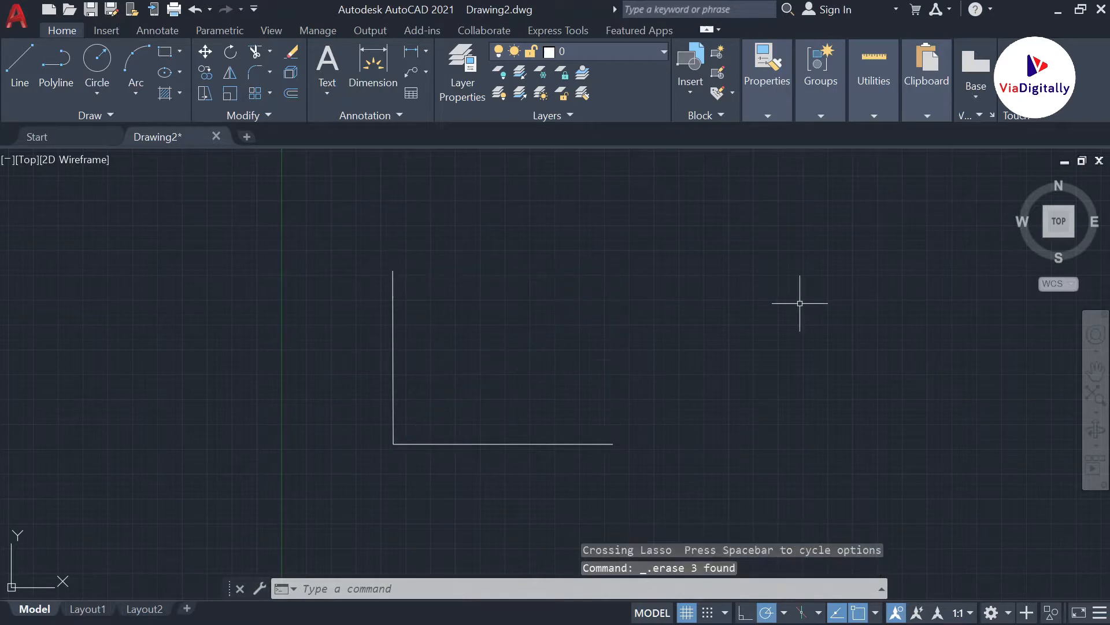
{"action": "left_click_drag", "start_coordinate": [548, 495], "coordinate": [325, 340]}
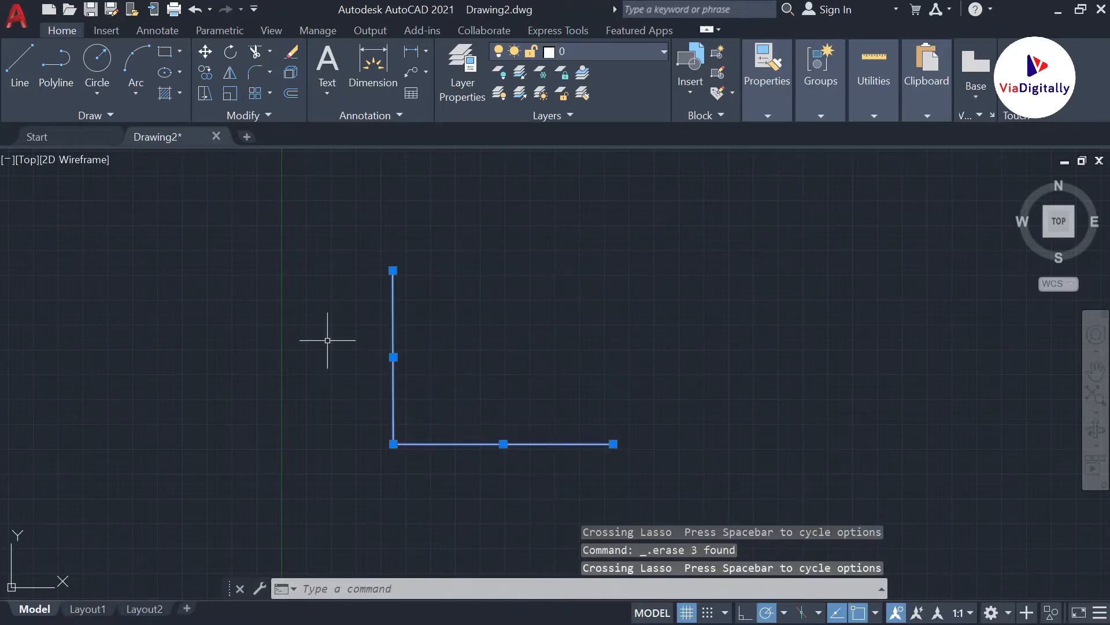
{"action": "key", "text": "Delete"}
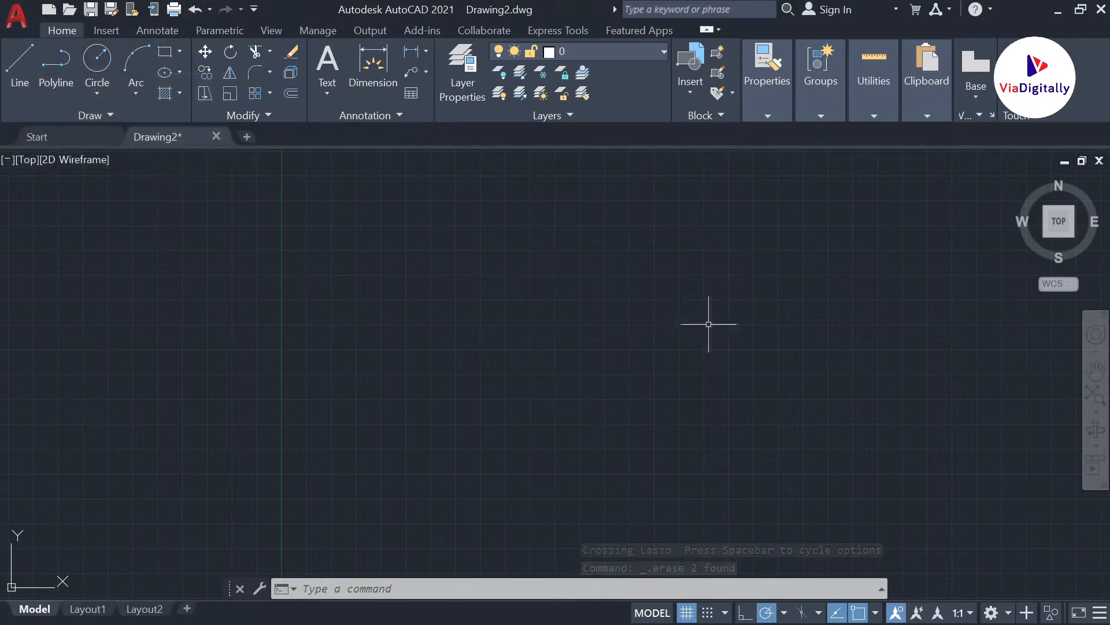
Draw a single horizontal line across the lower middle of the drawing area.
{"action": "left_click", "coordinate": [22, 58]}
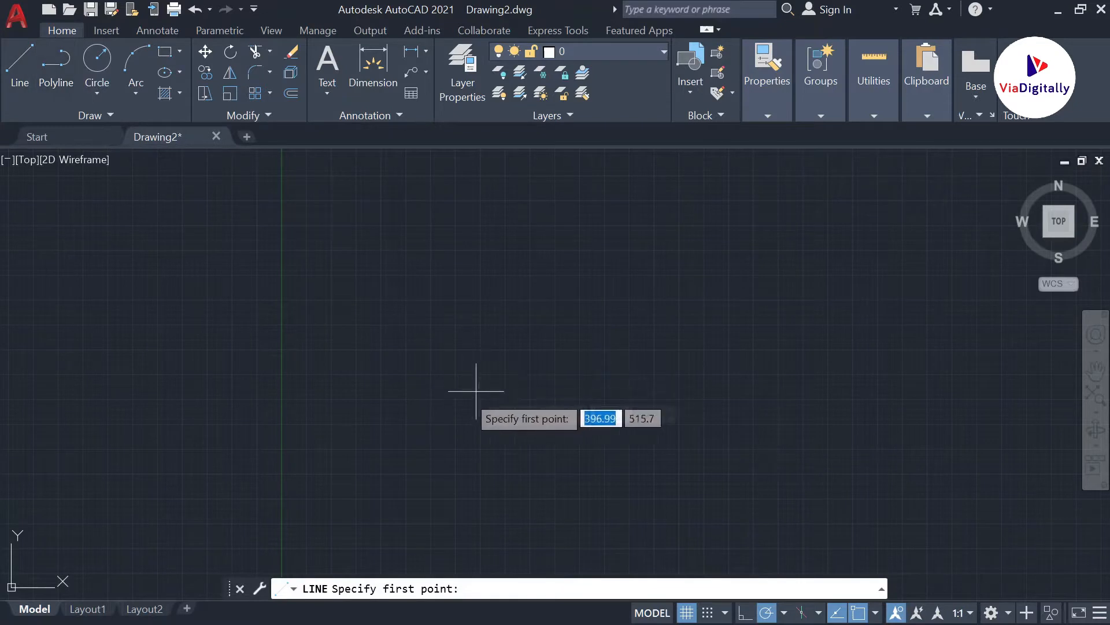
{"action": "left_click", "coordinate": [389, 444]}
{"action": "left_click", "coordinate": [699, 445]}
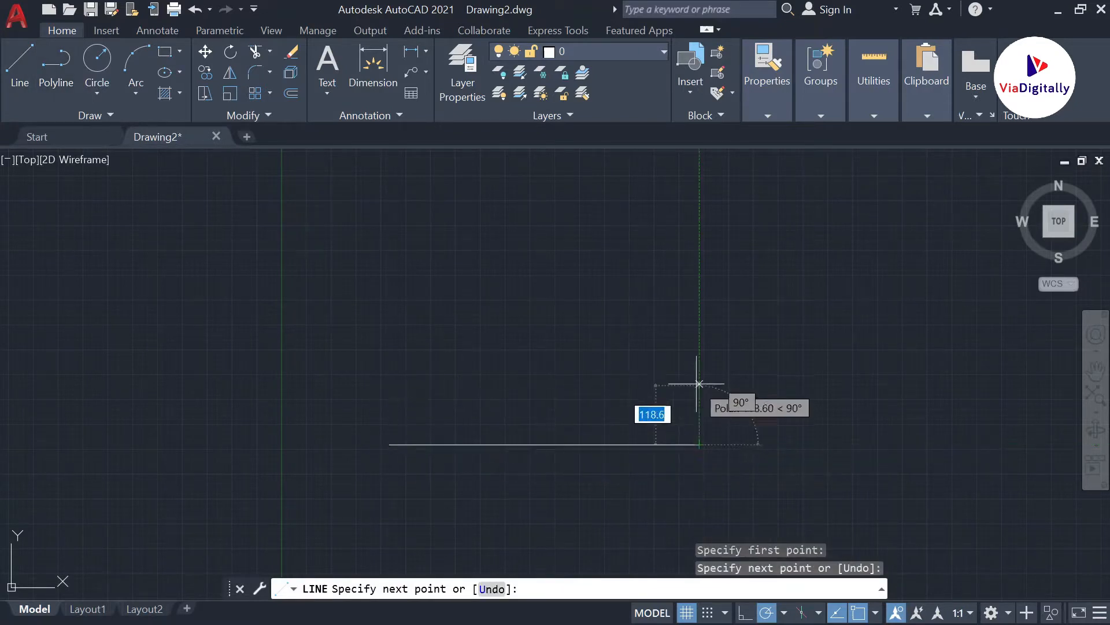
{"action": "key", "text": "Escape"}
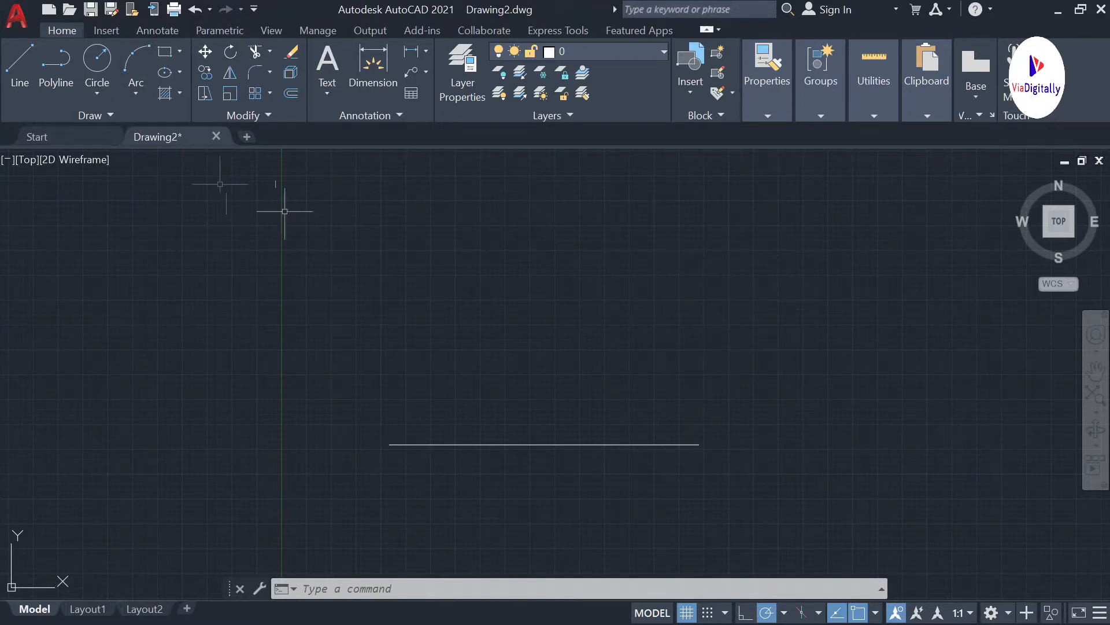
{"action": "scroll", "coordinate": [521, 298], "scroll_direction": "down", "scroll_amount": 4}
{"action": "scroll", "coordinate": [521, 282], "scroll_direction": "up", "scroll_amount": 4}
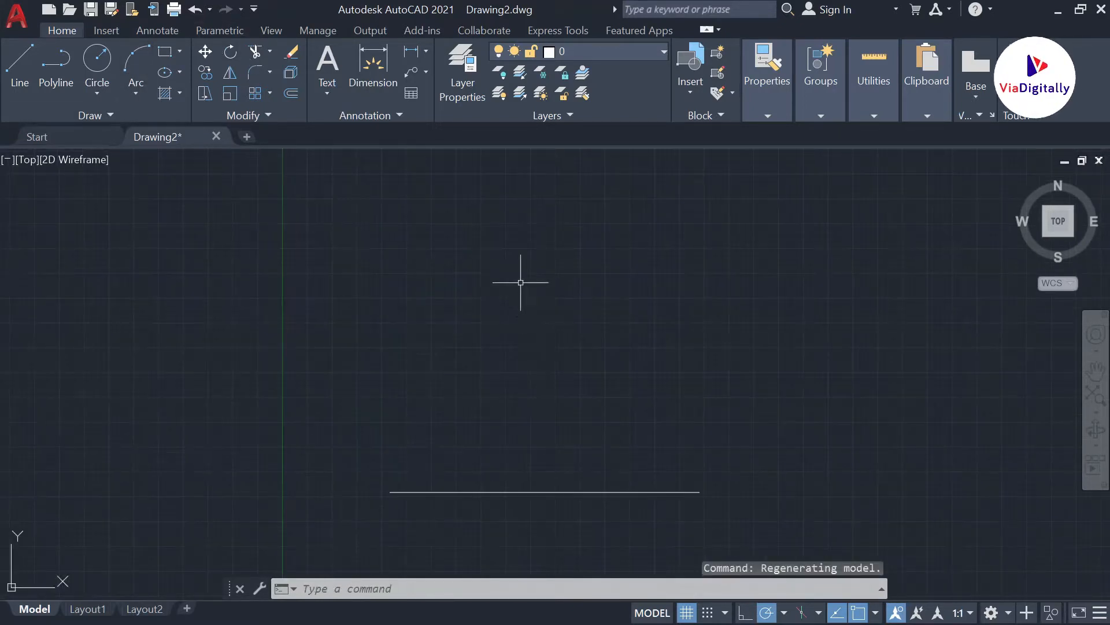
{"action": "left_click", "coordinate": [549, 397]}
{"action": "mouse_move", "coordinate": [516, 315]}
{"action": "middle_mouse_down"}
{"action": "mouse_move", "coordinate": [496, 247]}
{"action": "mouse_move", "coordinate": [487, 277]}
{"action": "middle_mouse_up"}
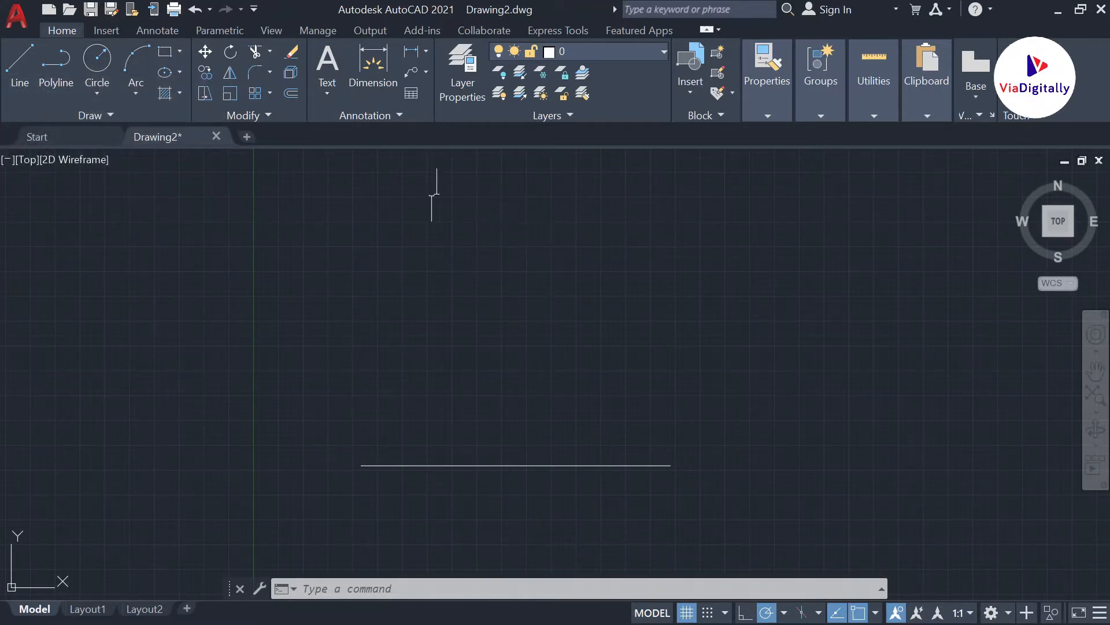
Erase the single horizontal line from the drawing.
{"action": "left_click", "coordinate": [96, 55]}
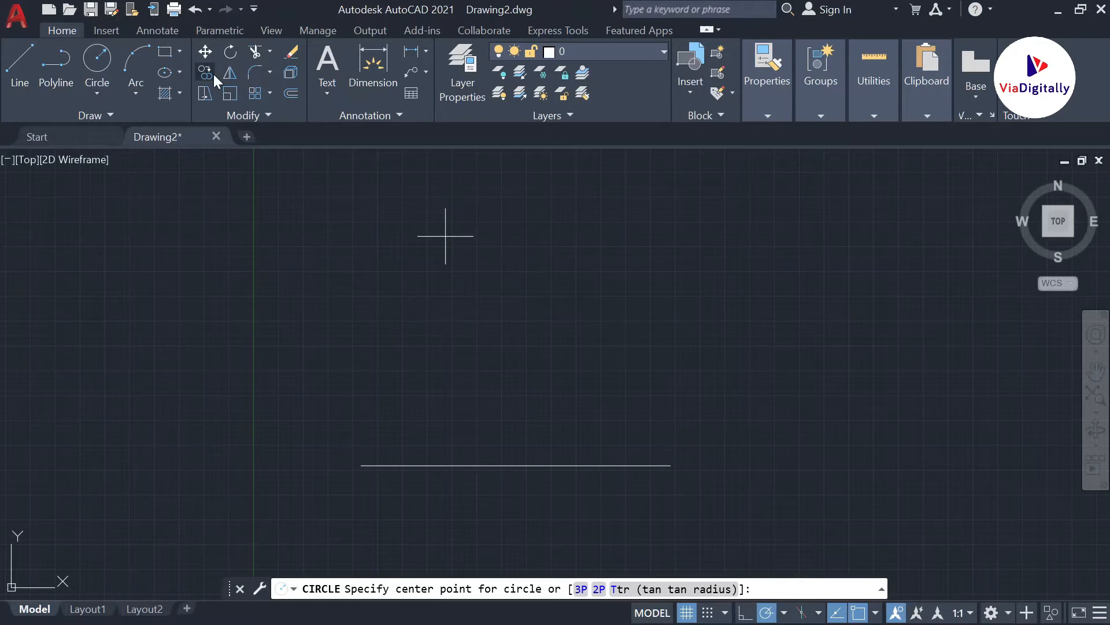
{"action": "key", "text": "Escape"}
{"action": "left_click_drag", "start_coordinate": [590, 486], "coordinate": [522, 397]}
{"action": "key", "text": "Delete"}
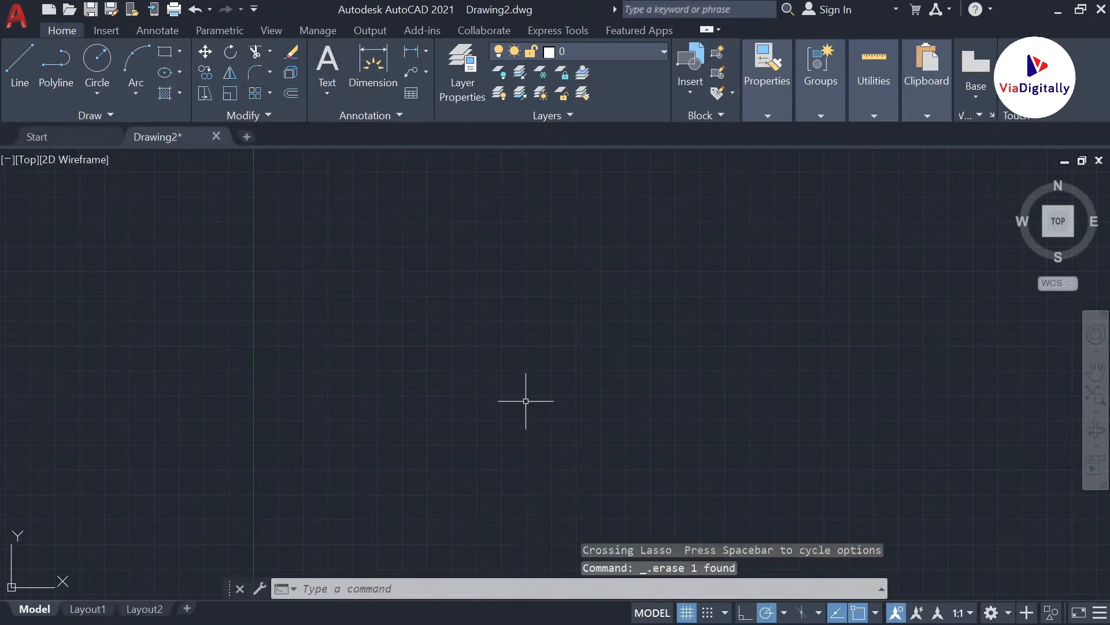
Draw a horizontal line 1000 units long, starting a little above and to the right of the origin.
{"action": "left_click", "coordinate": [19, 61]}
{"action": "scroll", "coordinate": [307, 266], "scroll_direction": "down", "scroll_amount": 5}
{"action": "middle_click_drag", "start_coordinate": [428, 322], "coordinate": [406, 405]}
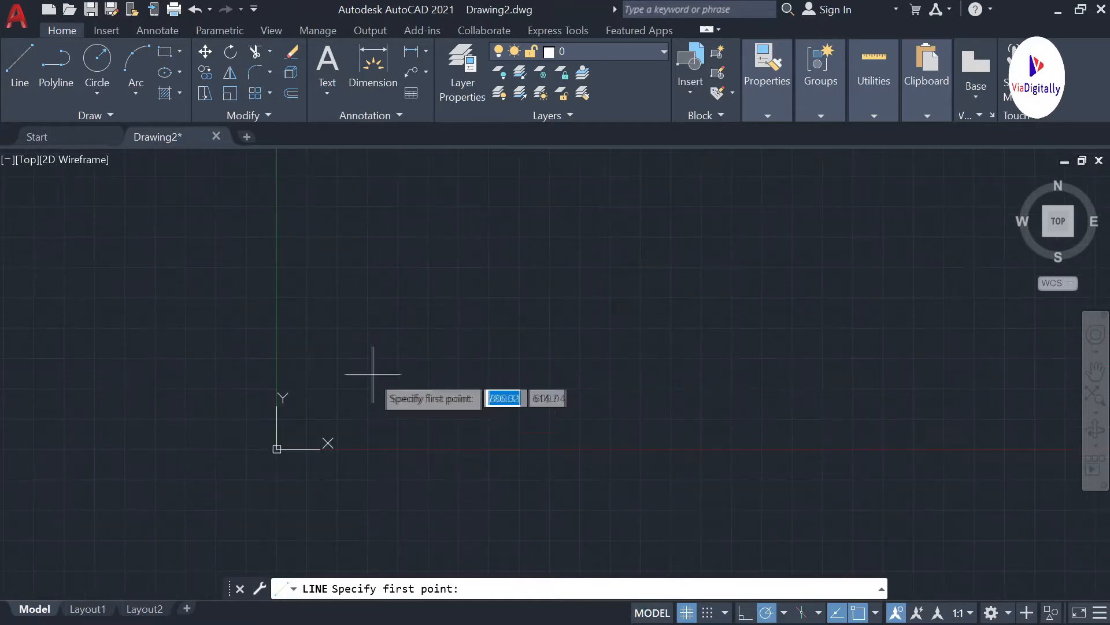
{"action": "left_click", "coordinate": [341, 375]}
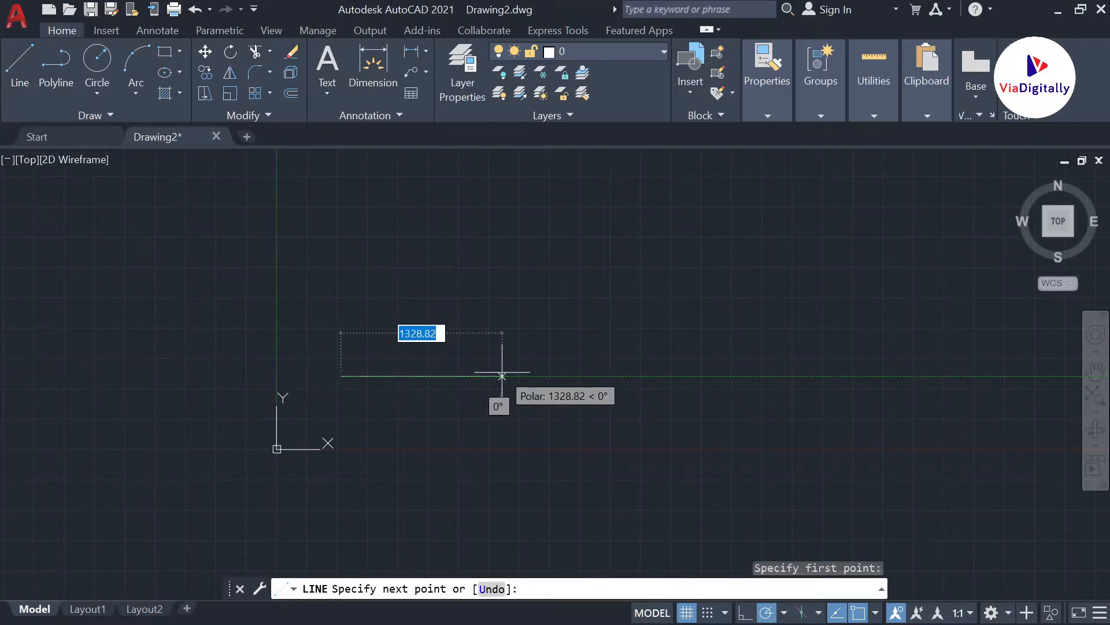
{"action": "scroll", "coordinate": [480, 373], "scroll_direction": "up", "scroll_amount": 4}
{"action": "middle_click_drag", "start_coordinate": [421, 367], "coordinate": [706, 395]}
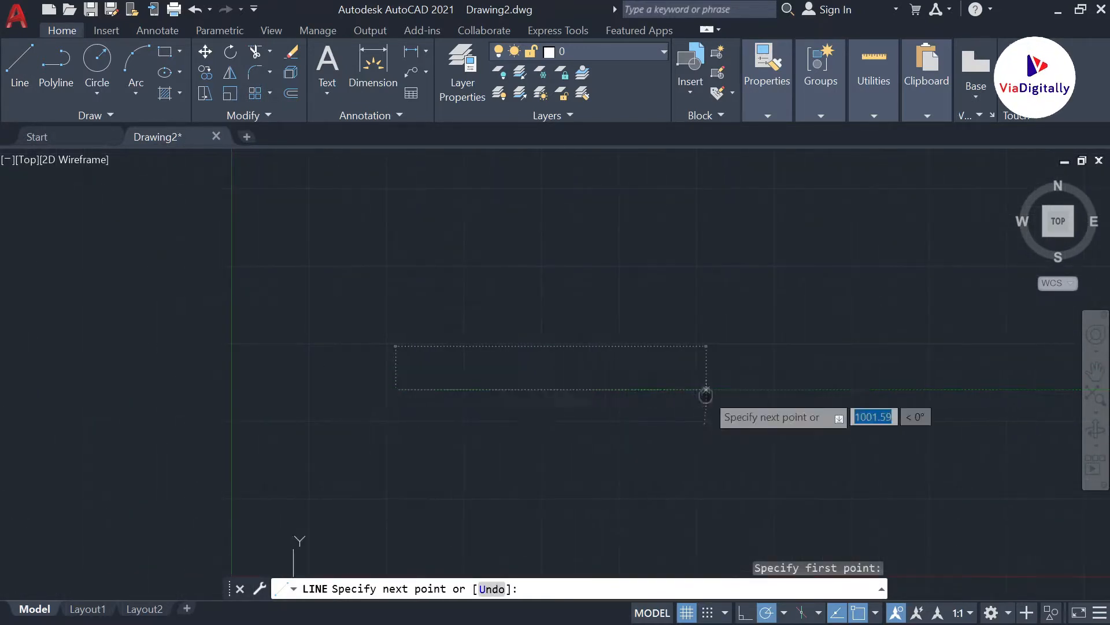
{"action": "type", "text": "1000"}
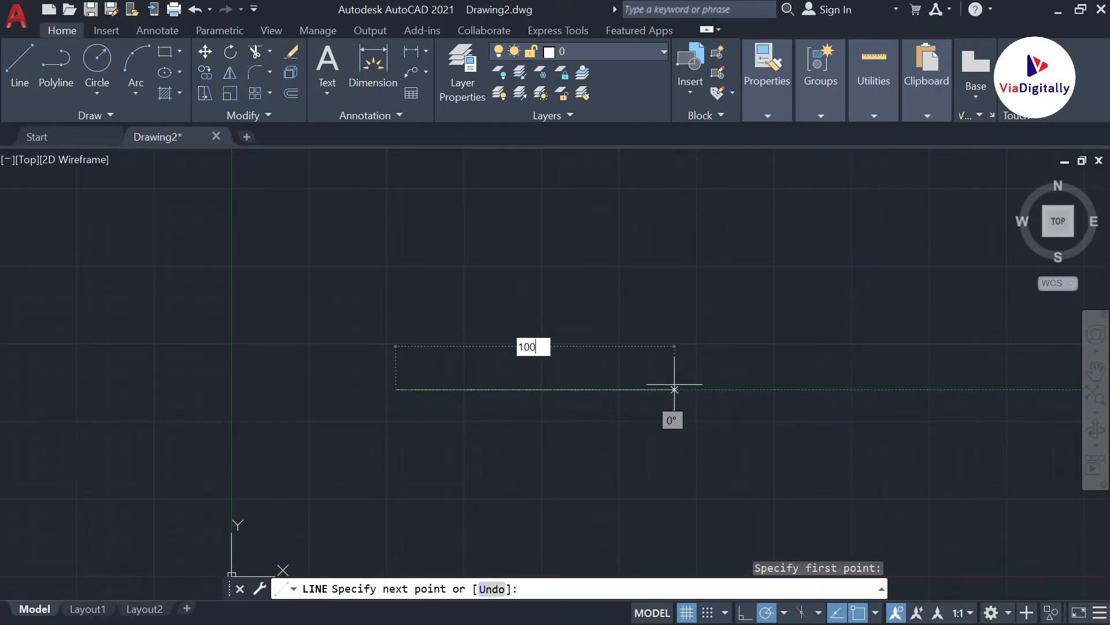
{"action": "key", "text": "Return"}
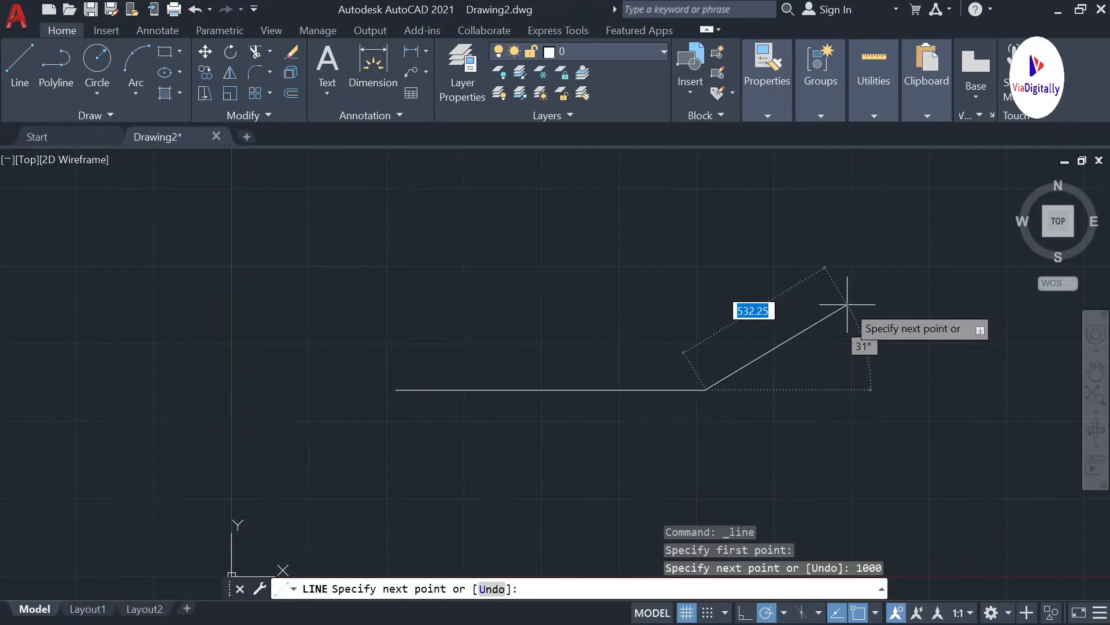
{"action": "key", "text": "Escape"}
{"action": "scroll", "coordinate": [564, 379], "scroll_direction": "down", "scroll_amount": 6}
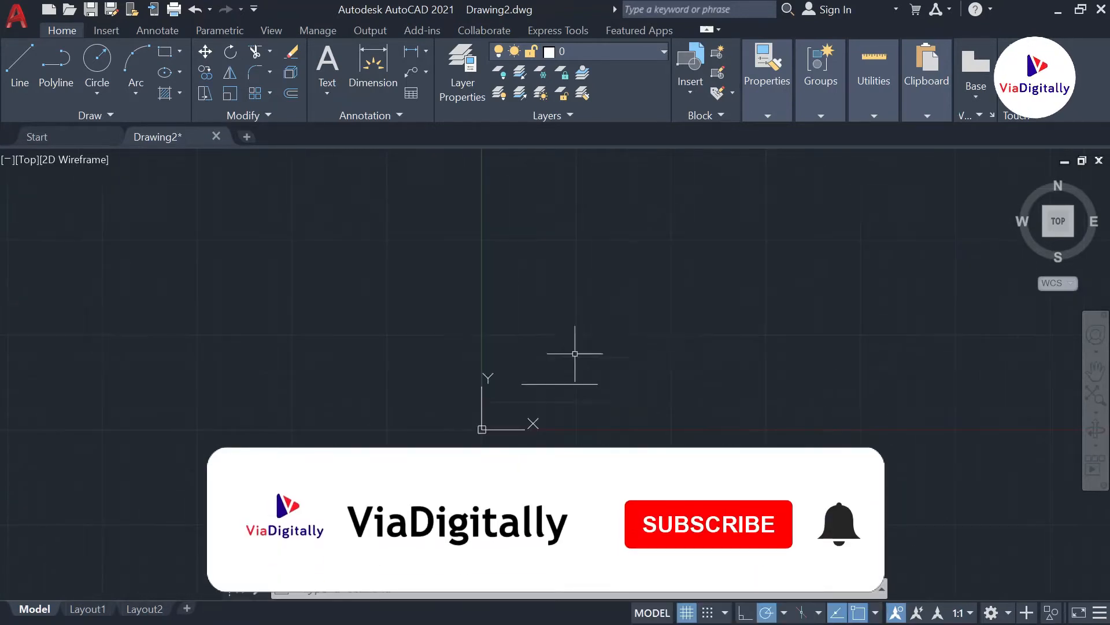
Draw a construction circle of radius 1100 centred on the right end of the horizontal line.
{"action": "scroll", "coordinate": [596, 358], "scroll_direction": "up", "scroll_amount": 5}
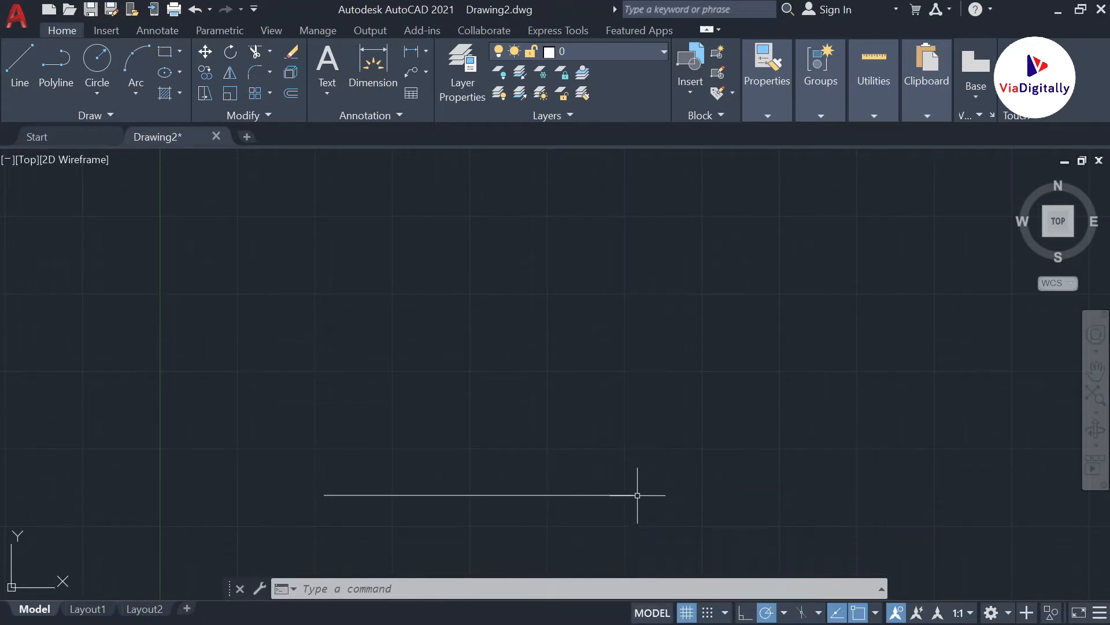
{"action": "scroll", "coordinate": [699, 238], "scroll_direction": "up", "scroll_amount": 3}
{"action": "scroll", "coordinate": [689, 272], "scroll_direction": "down", "scroll_amount": 5}
{"action": "scroll", "coordinate": [680, 281], "scroll_direction": "up", "scroll_amount": 2}
{"action": "middle_click_drag", "start_coordinate": [680, 281], "coordinate": [669, 236]}
{"action": "mouse_move", "coordinate": [635, 440]}
{"action": "middle_mouse_down"}
{"action": "mouse_move", "coordinate": [642, 387]}
{"action": "mouse_move", "coordinate": [537, 390]}
{"action": "middle_mouse_up"}
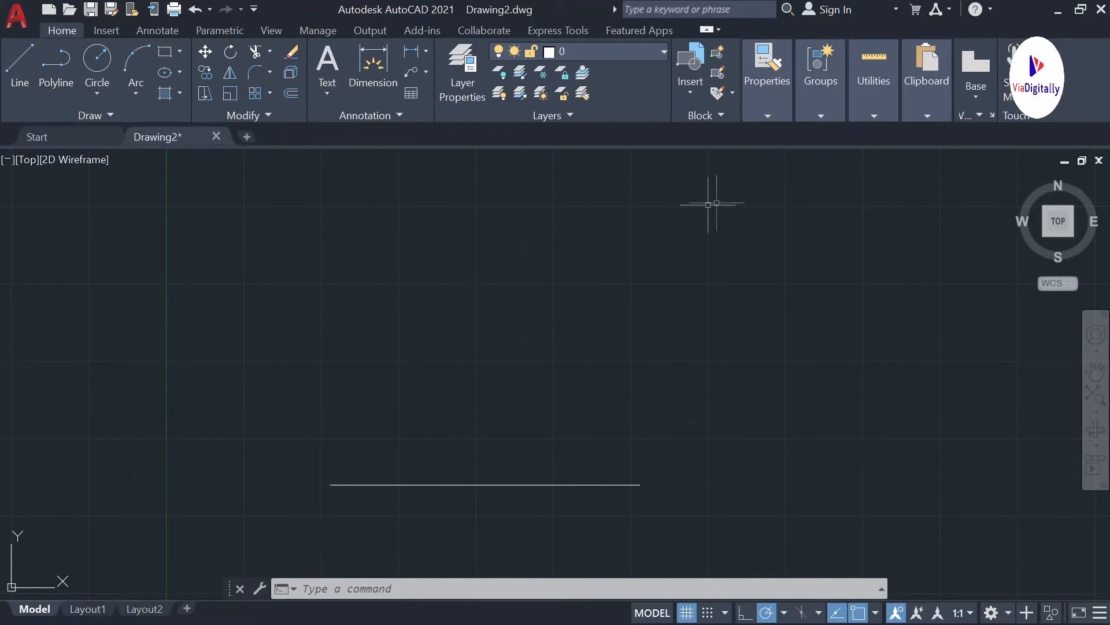
{"action": "left_click", "coordinate": [97, 58]}
{"action": "left_click", "coordinate": [639, 485]}
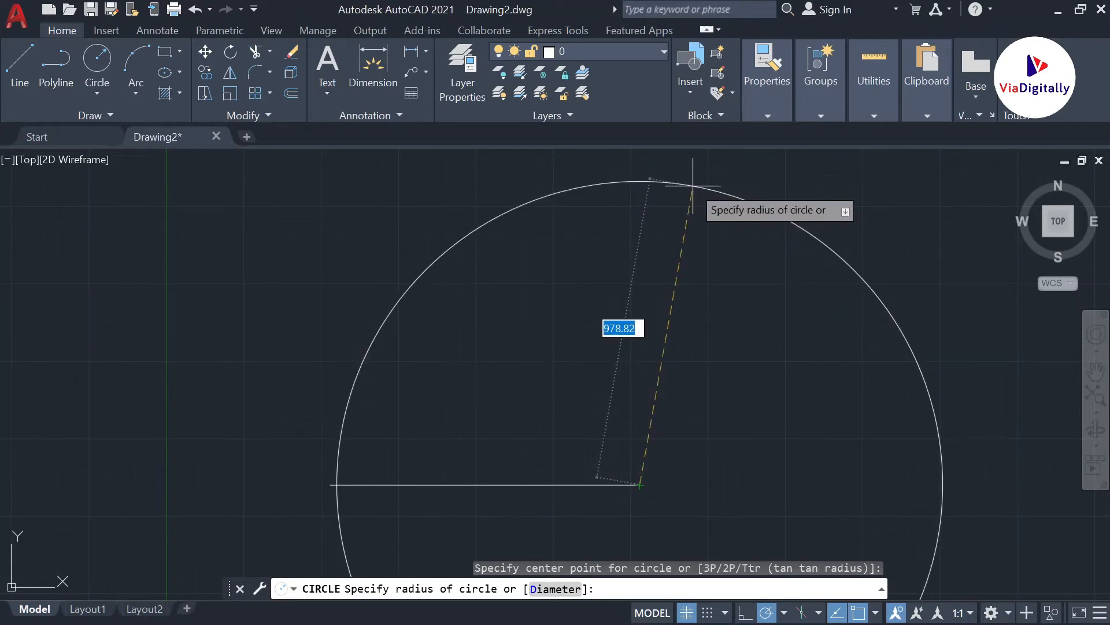
{"action": "type", "text": "1000"}
{"action": "key", "text": "BackSpace"}
{"action": "key", "text": "BackSpace"}
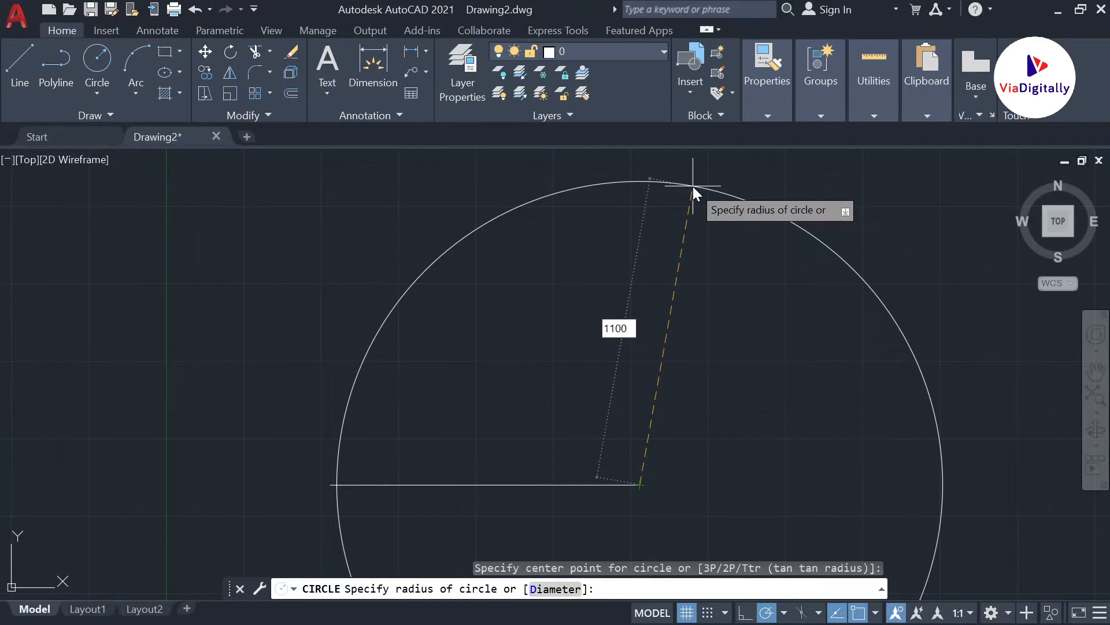
{"action": "key", "text": "Return"}
Draw a second construction circle of radius 1700 centred on the left end of the horizontal line.
{"action": "scroll", "coordinate": [695, 188], "scroll_direction": "down", "scroll_amount": 4}
{"action": "mouse_move", "coordinate": [689, 272]}
{"action": "middle_mouse_down"}
{"action": "mouse_move", "coordinate": [664, 265]}
{"action": "mouse_move", "coordinate": [640, 346]}
{"action": "middle_mouse_up"}
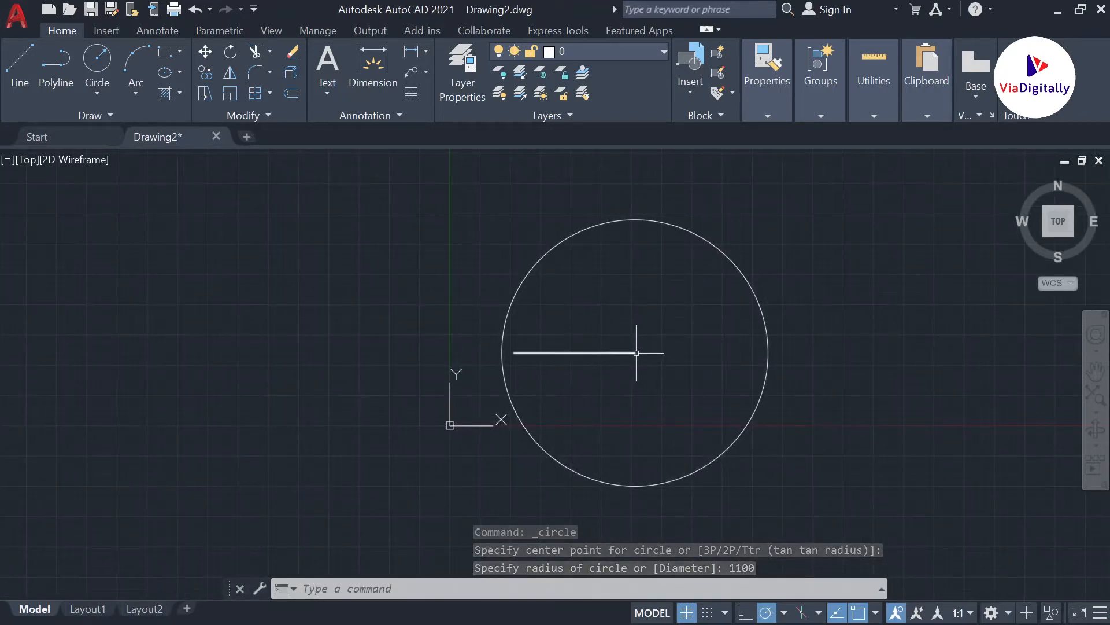
{"action": "scroll", "coordinate": [579, 284], "scroll_direction": "up", "scroll_amount": 2}
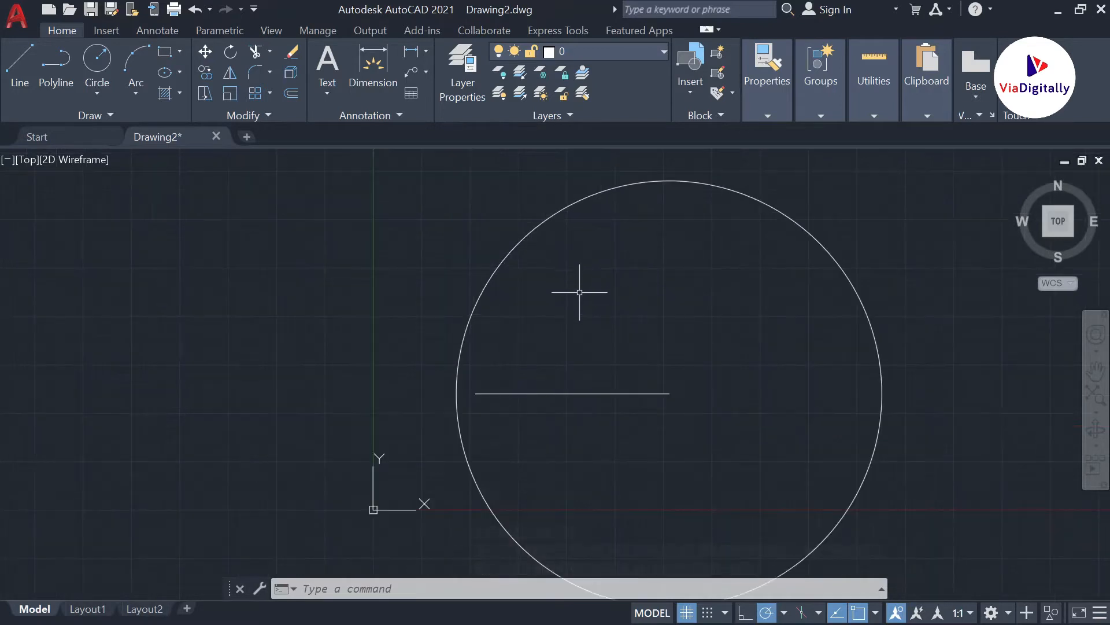
{"action": "left_click", "coordinate": [102, 64]}
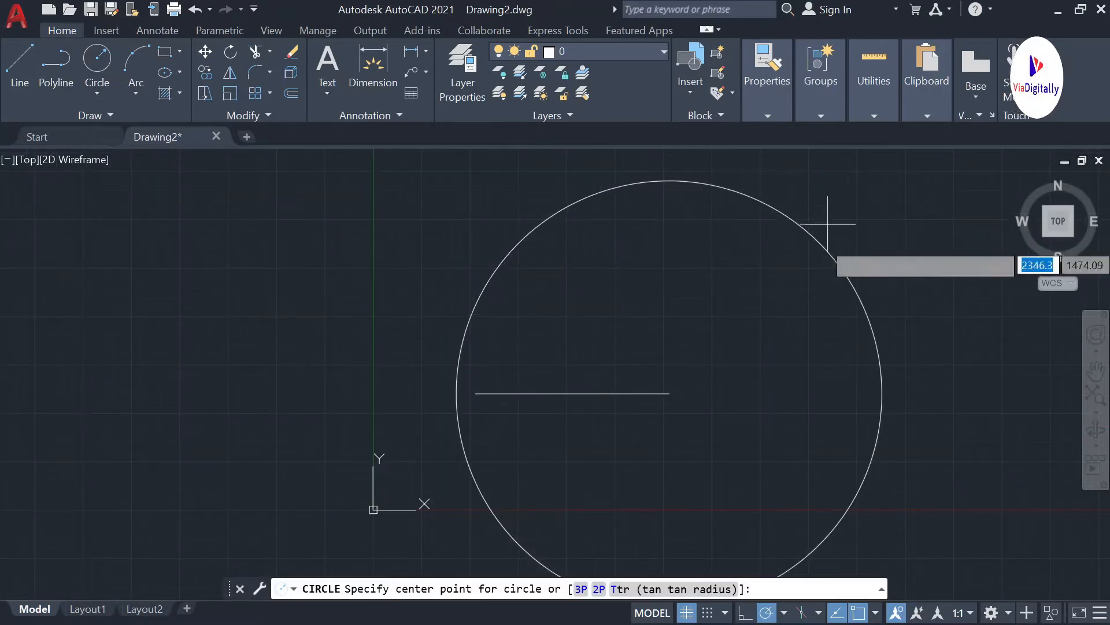
{"action": "left_click", "coordinate": [475, 393]}
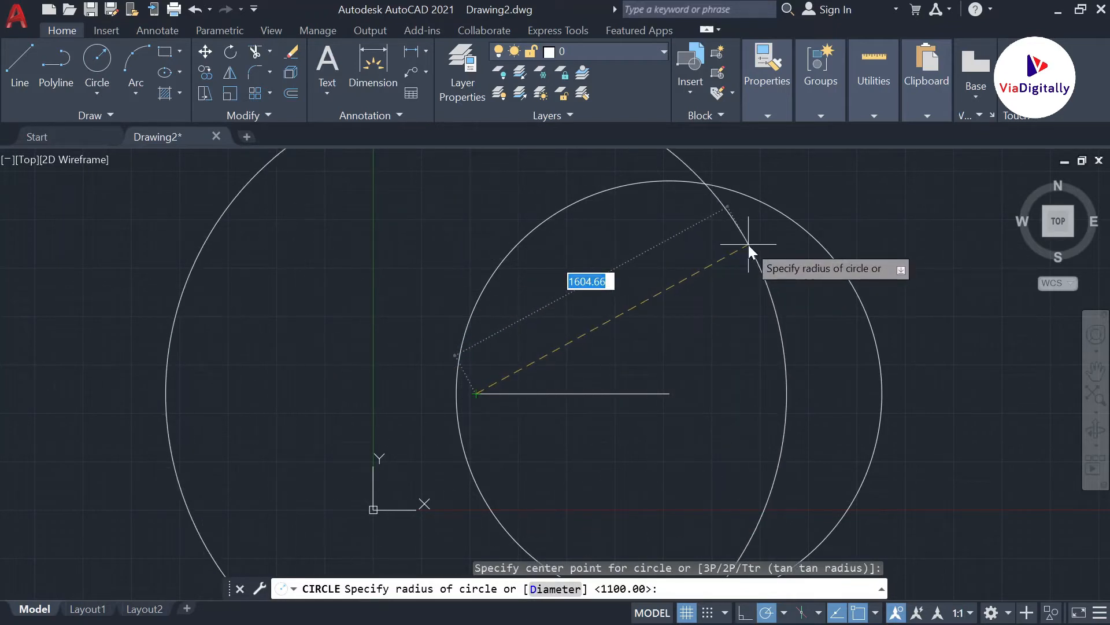
{"action": "key", "text": "Return"}
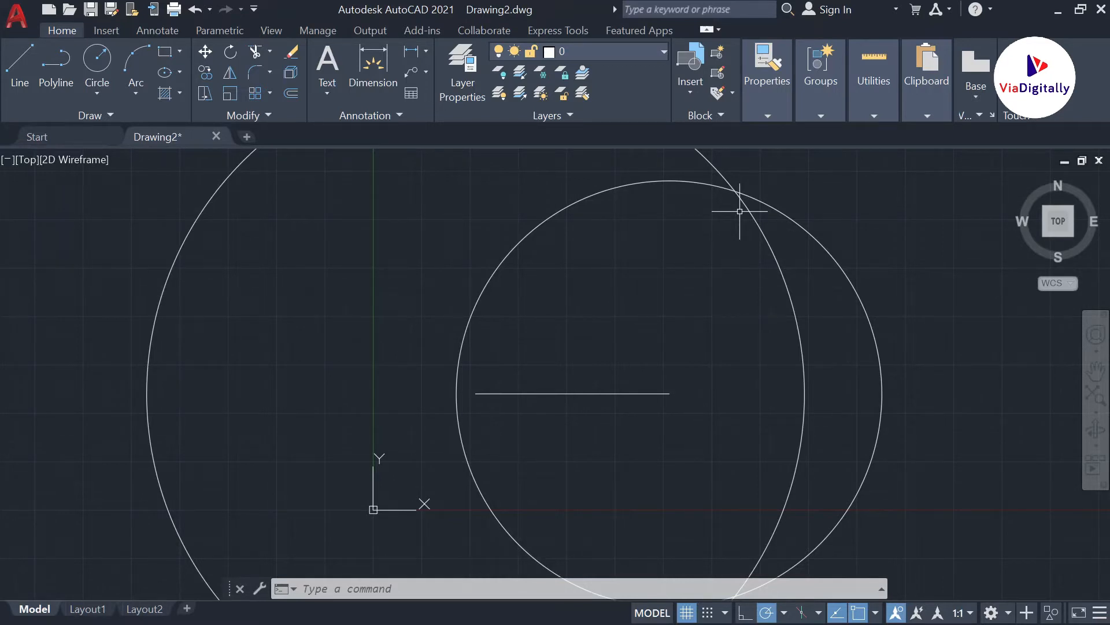
Draw a line from the right end of the horizontal line to the upper intersection of the two circles.
{"action": "scroll", "coordinate": [740, 211], "scroll_direction": "up", "scroll_amount": 2}
{"action": "type", "text": "l"}
{"action": "key", "text": "Return"}
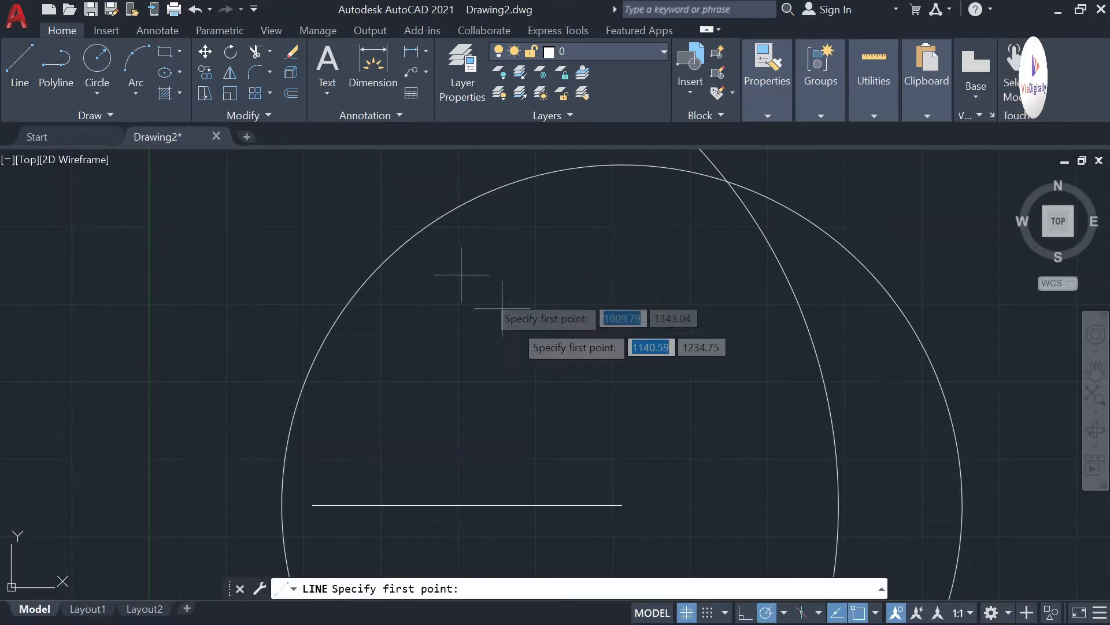
{"action": "left_click", "coordinate": [622, 505]}
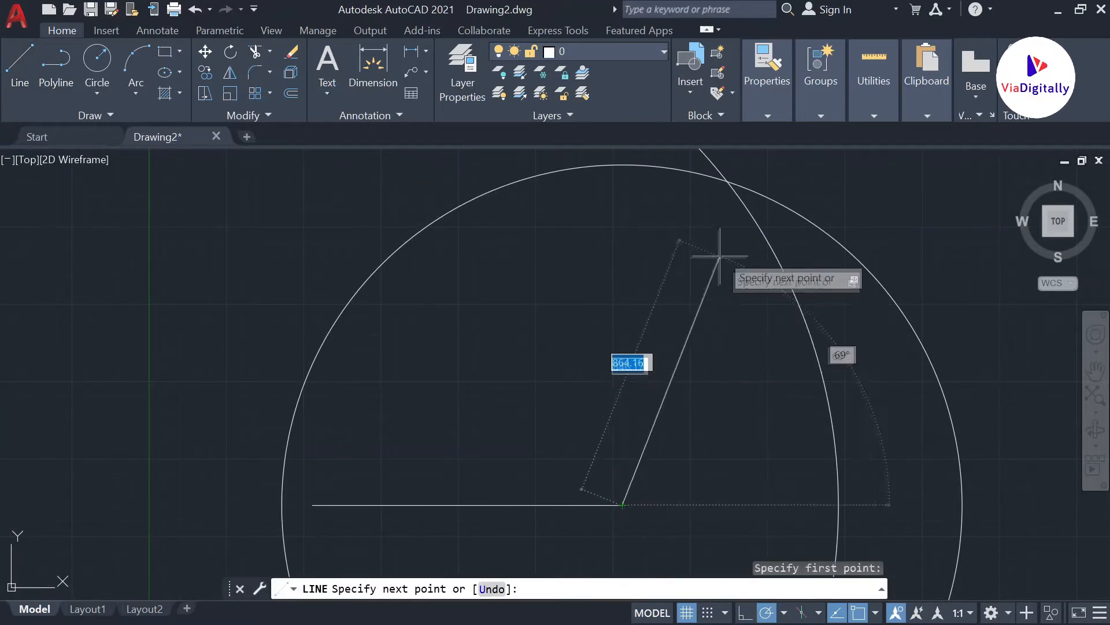
{"action": "left_click", "coordinate": [728, 182]}
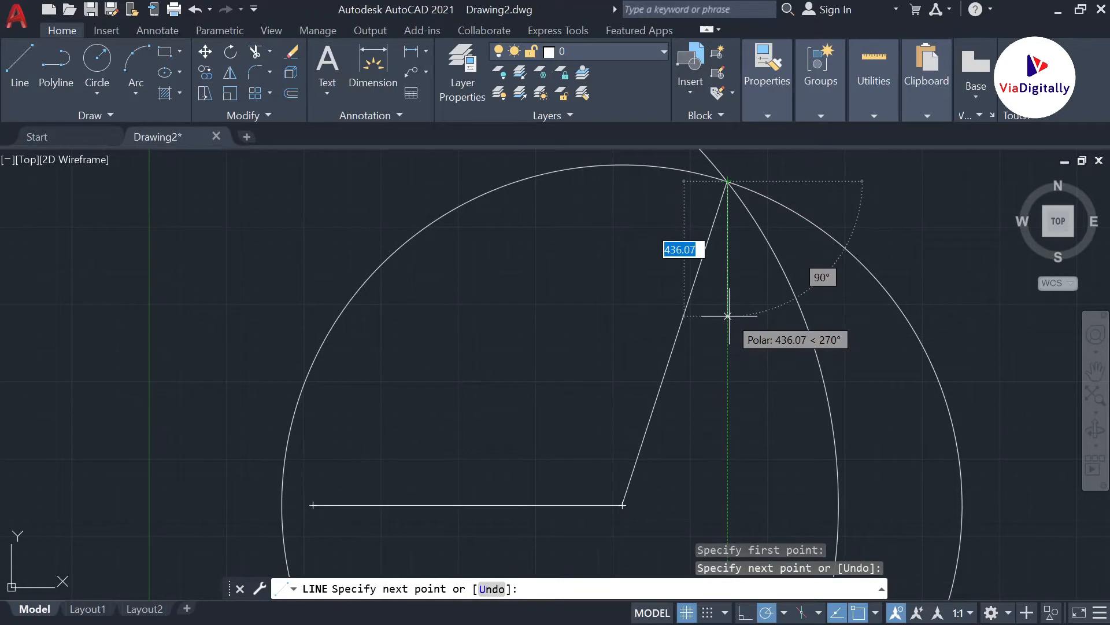
{"action": "key", "text": "Escape"}
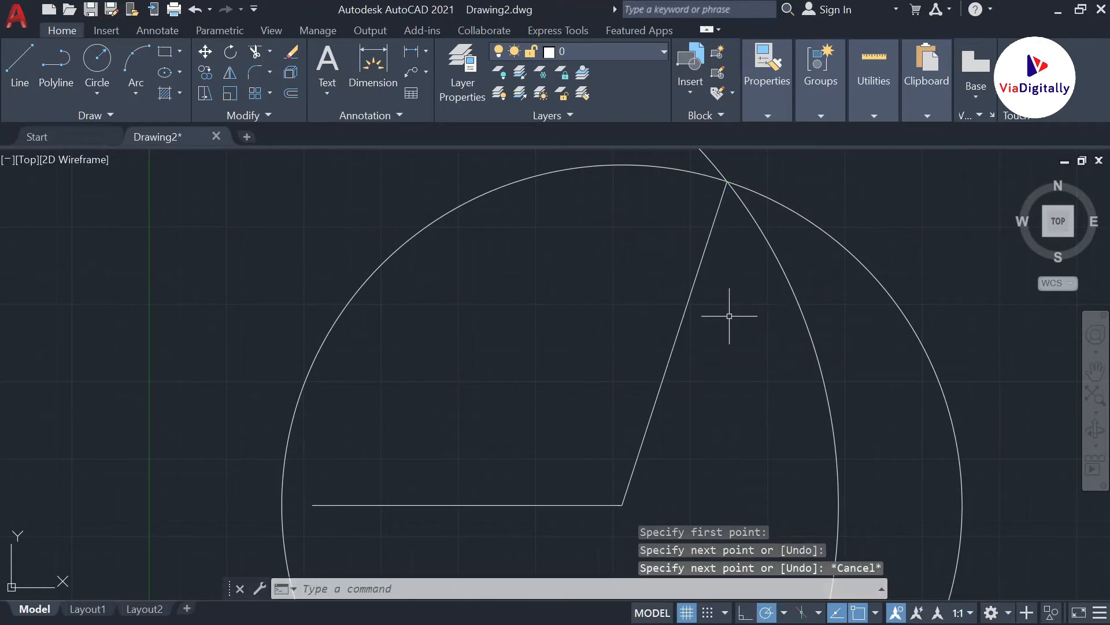
Erase both construction circles, leaving only the horizontal line and the slanted line.
{"action": "left_click", "coordinate": [799, 320]}
{"action": "key", "text": "Delete"}
{"action": "left_click", "coordinate": [840, 240]}
{"action": "key", "text": "Delete"}
Draw a construction circle of radius 1150 centred on the upper end of the slanted line.
{"action": "scroll", "coordinate": [838, 244], "scroll_direction": "down", "scroll_amount": 4}
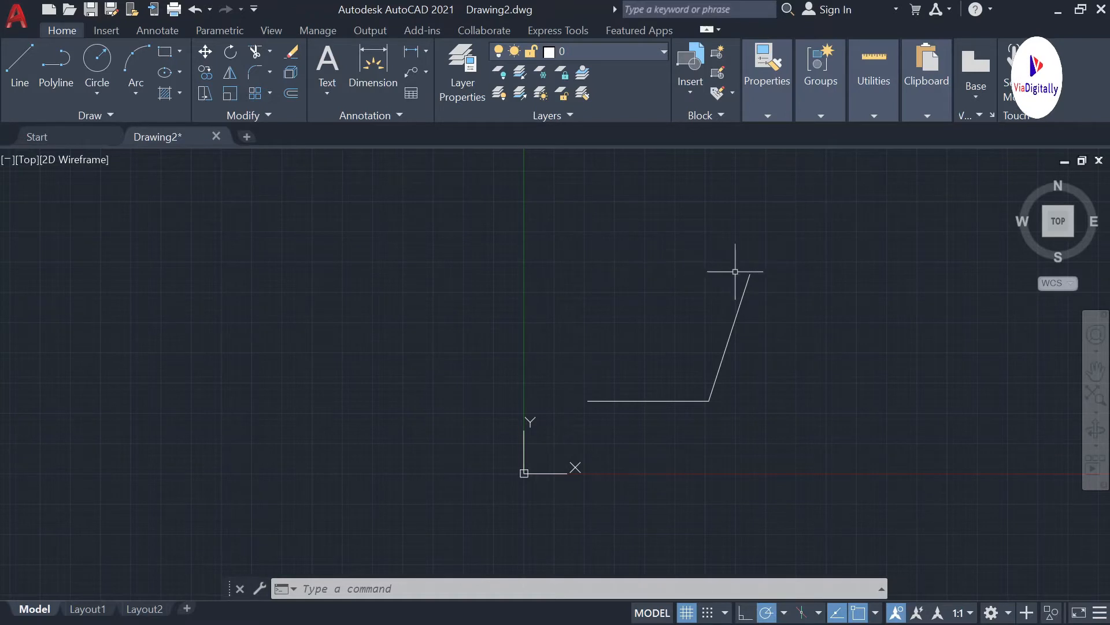
{"action": "left_click", "coordinate": [97, 62]}
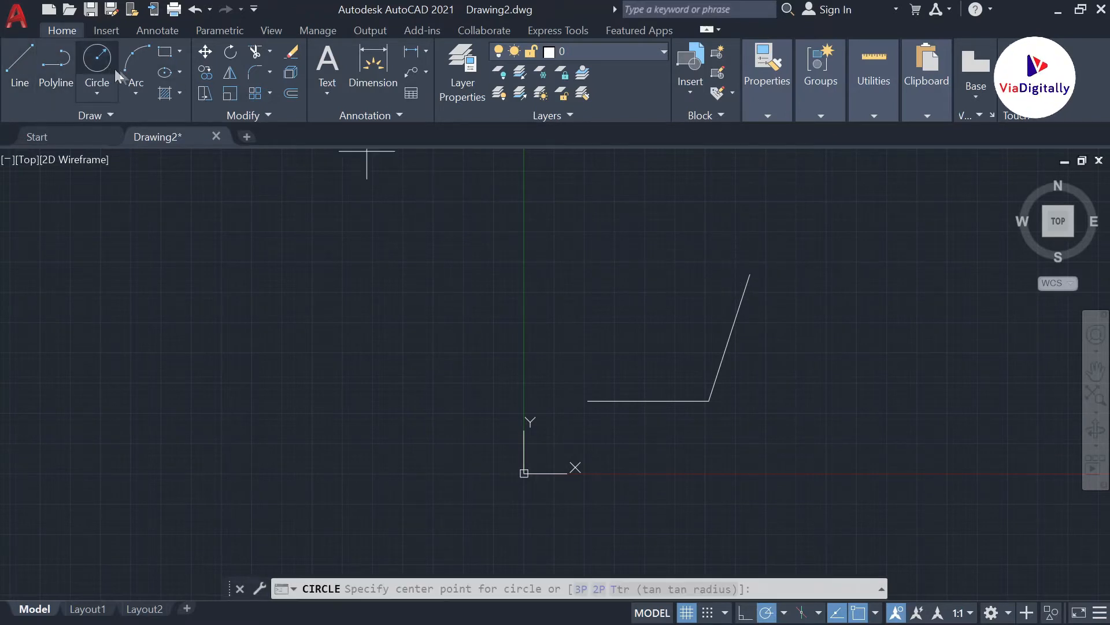
{"action": "left_click", "coordinate": [750, 274]}
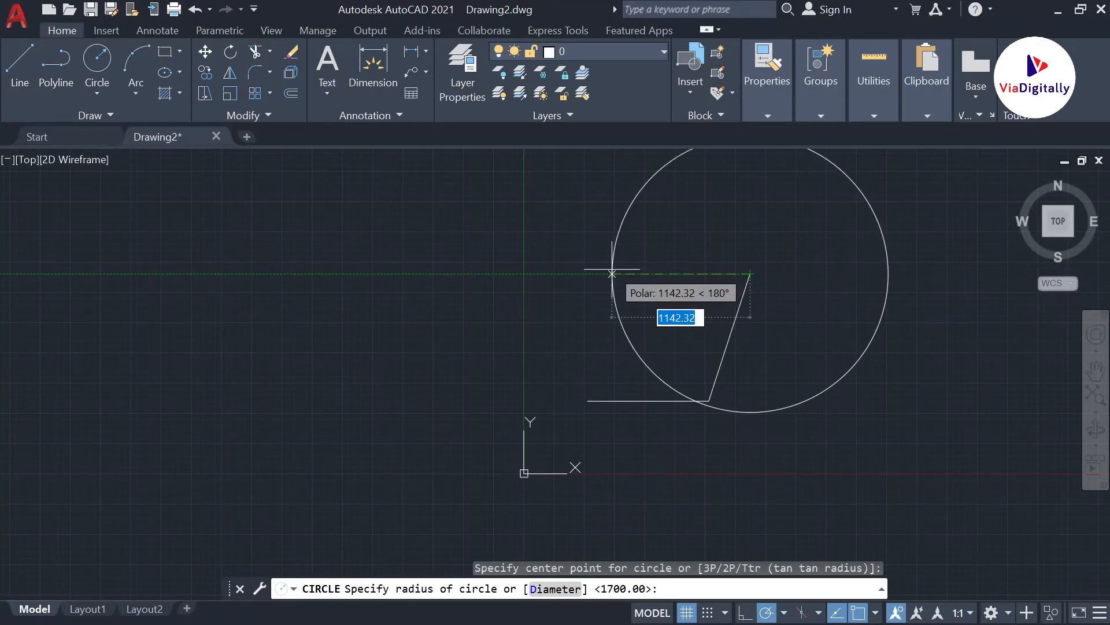
{"action": "type", "text": "1150"}
{"action": "key", "text": "Return"}
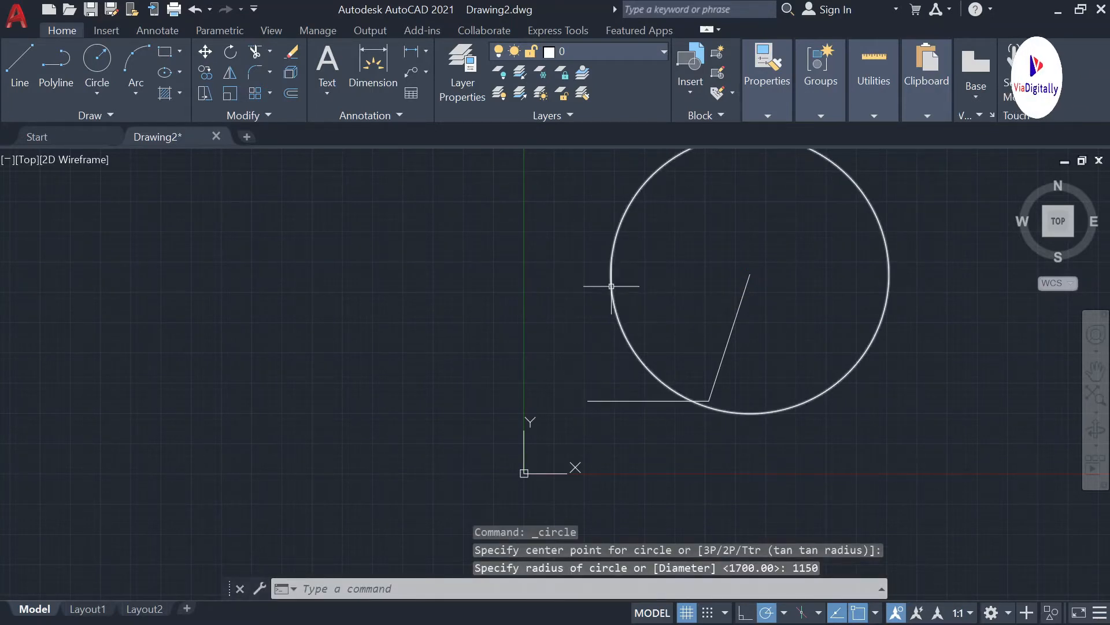
Draw a construction circle of radius 1200 centred on the left end of the horizontal line.
{"action": "left_click", "coordinate": [97, 59]}
{"action": "left_click", "coordinate": [588, 401]}
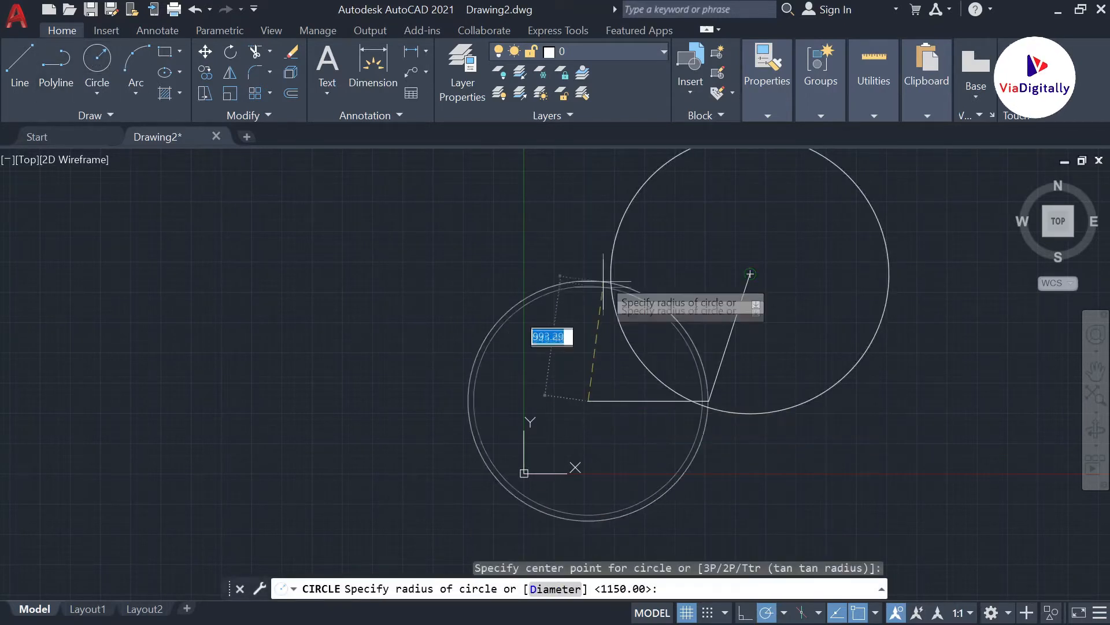
{"action": "type", "text": "1200"}
{"action": "key", "text": "Return"}
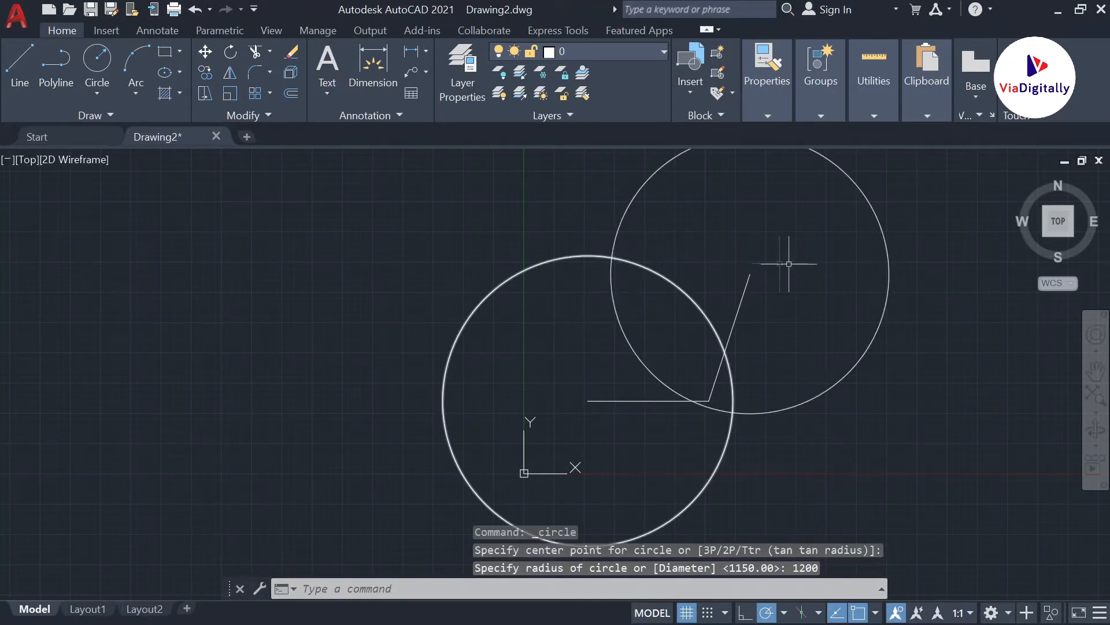
Close the quadrilateral with lines from the slanted line's upper end through the circles' upper-left intersection to the horizontal line's left end.
{"action": "left_click", "coordinate": [19, 64]}
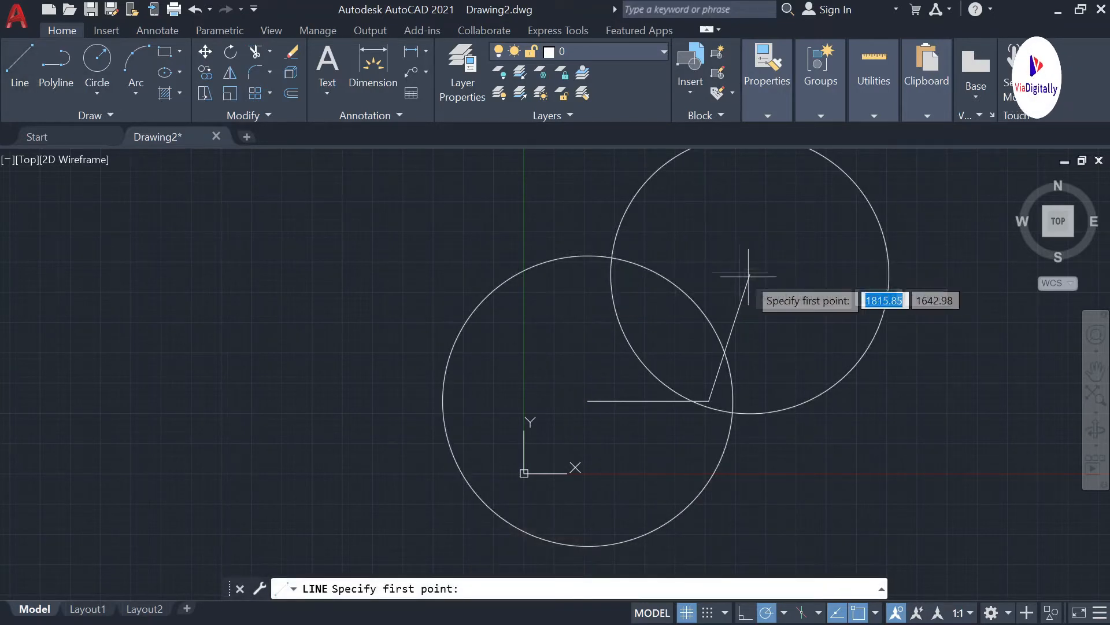
{"action": "left_click", "coordinate": [749, 275]}
{"action": "left_click", "coordinate": [611, 257]}
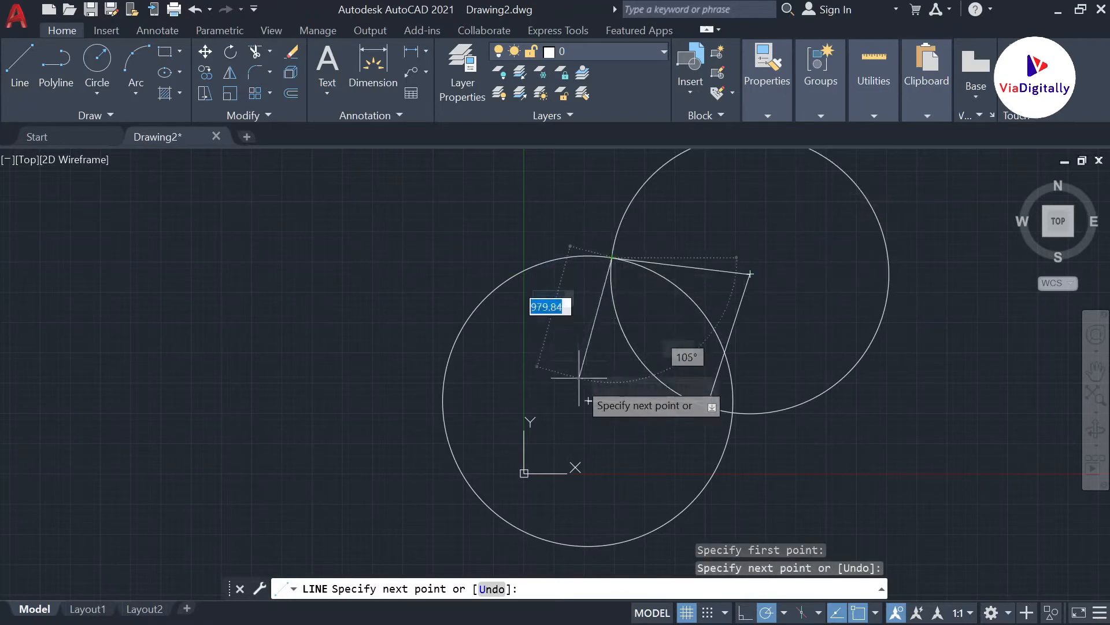
{"action": "left_click", "coordinate": [588, 400]}
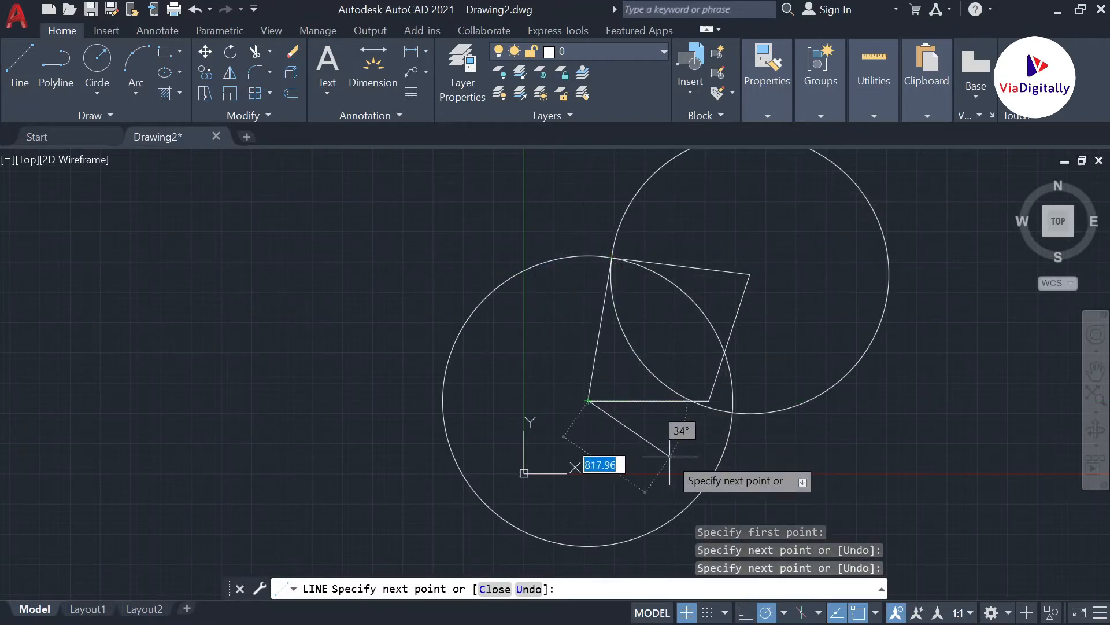
{"action": "key", "text": "Escape"}
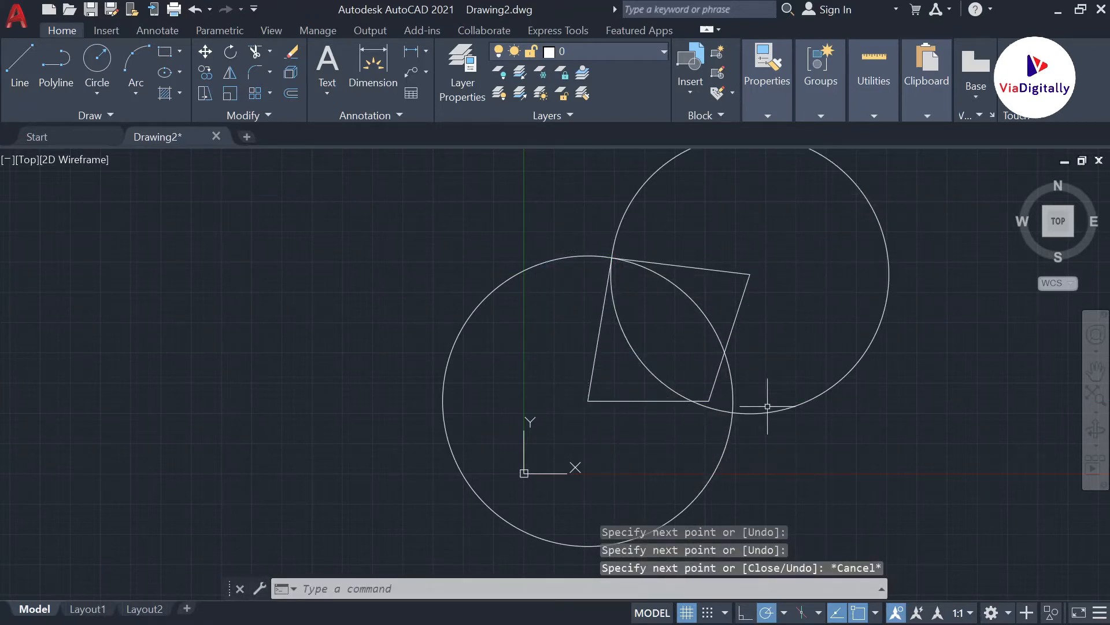
Erase the 1150 and 1200 radius construction circles around the quadrilateral.
{"action": "left_click", "coordinate": [797, 408]}
{"action": "key", "text": "Delete"}
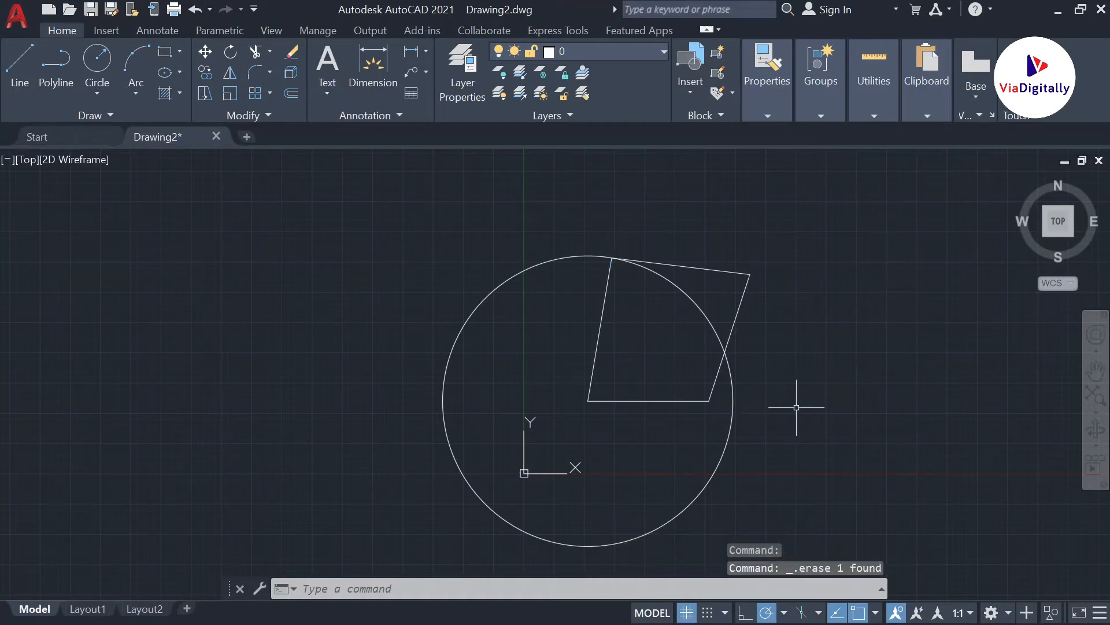
{"action": "left_click", "coordinate": [730, 409]}
{"action": "key", "text": "Delete"}
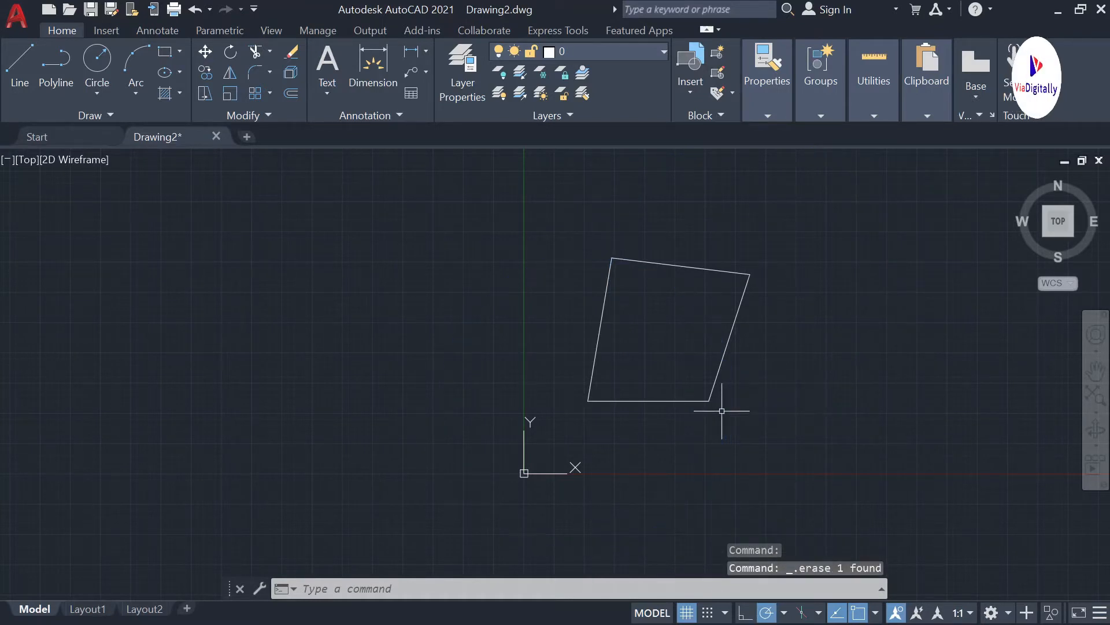
{"action": "scroll", "coordinate": [746, 370], "scroll_direction": "up", "scroll_amount": 4}
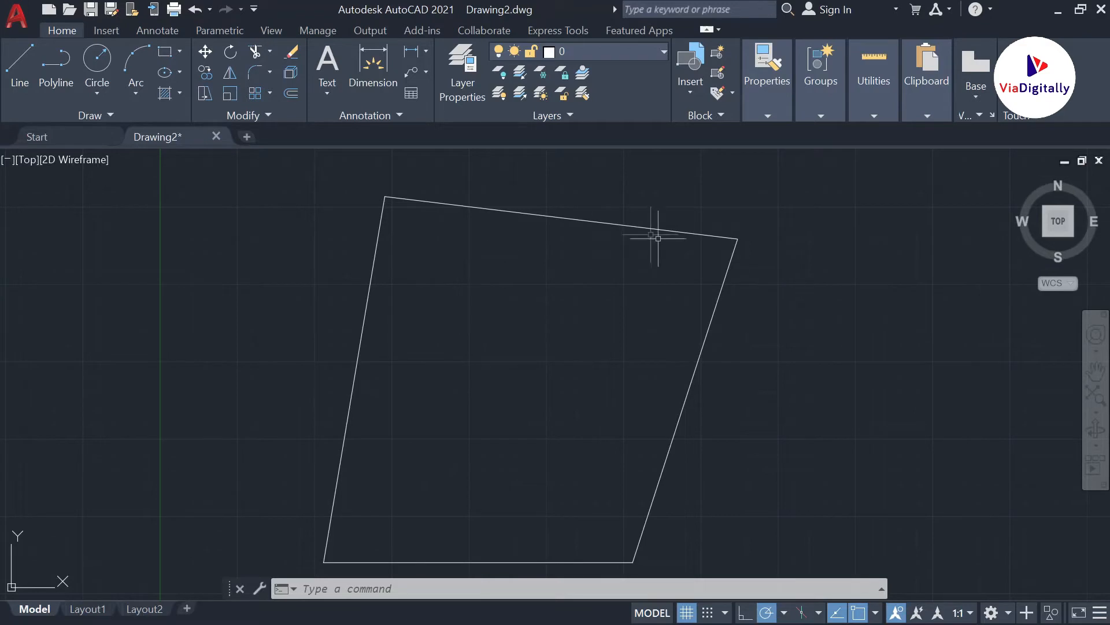
{"action": "scroll", "coordinate": [549, 331], "scroll_direction": "down", "scroll_amount": 2}
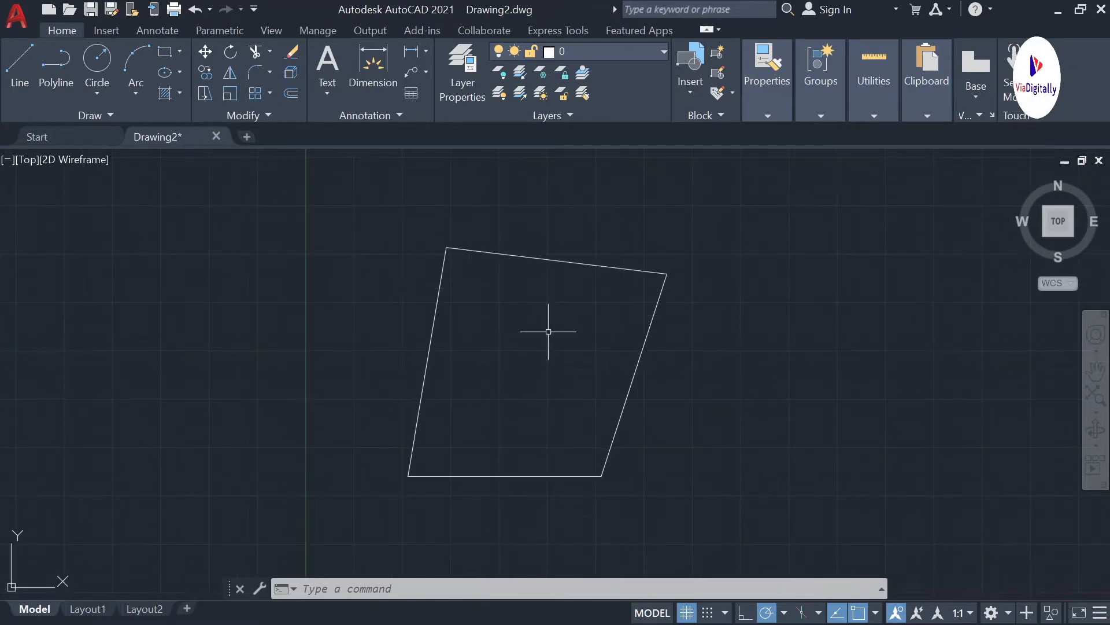
{"action": "middle_click_drag", "start_coordinate": [516, 347], "coordinate": [419, 349]}
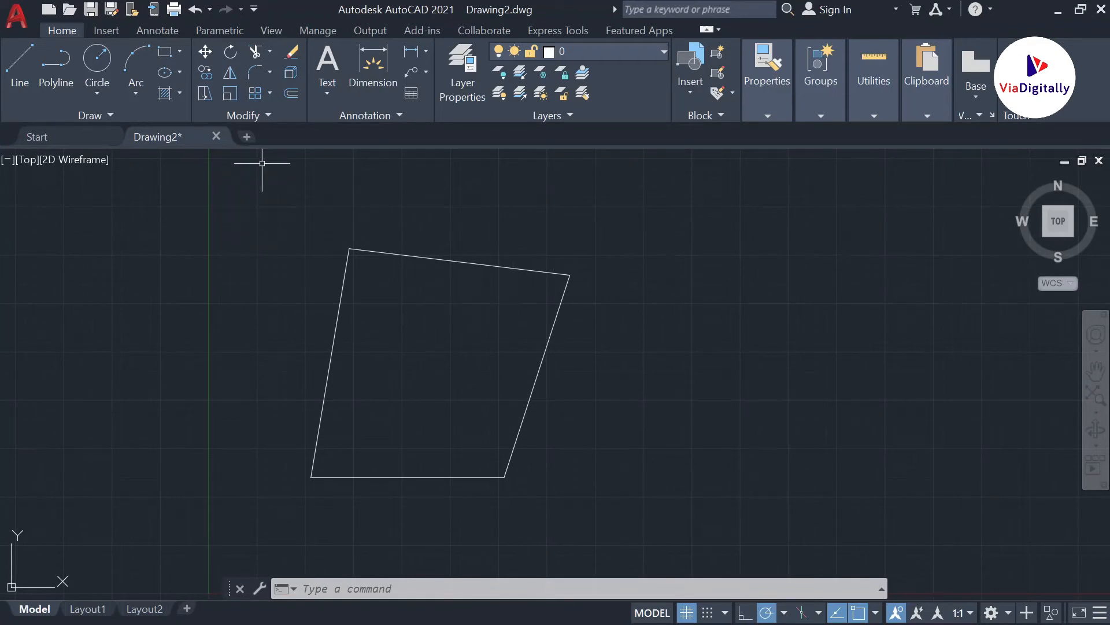
{"action": "left_click", "coordinate": [372, 70]}
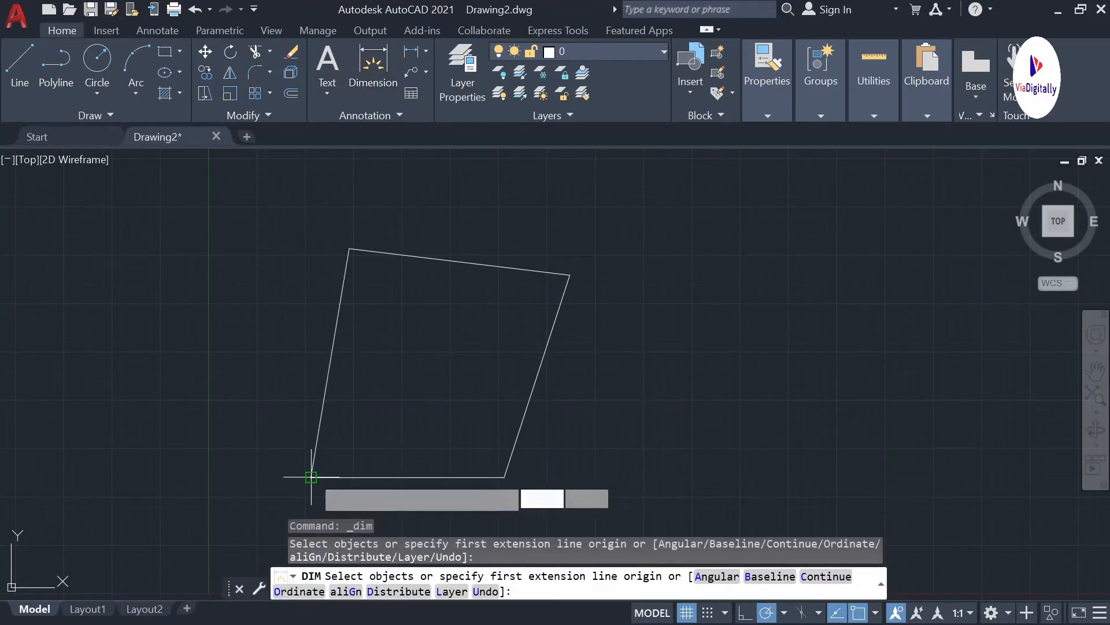
{"action": "left_click", "coordinate": [311, 477]}
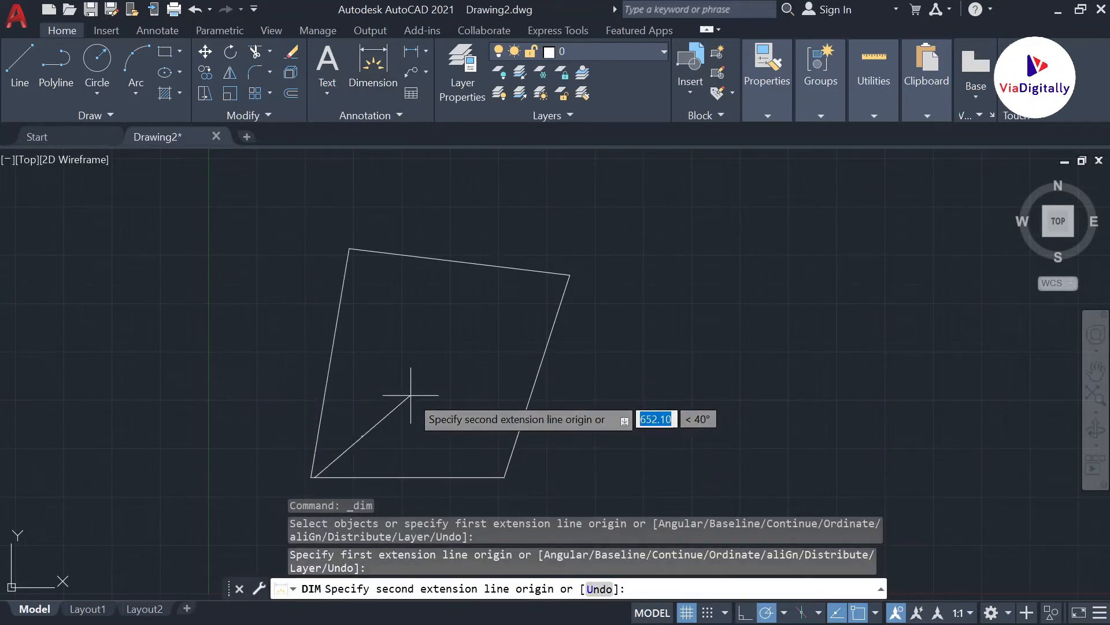
{"action": "key", "text": "Escape"}
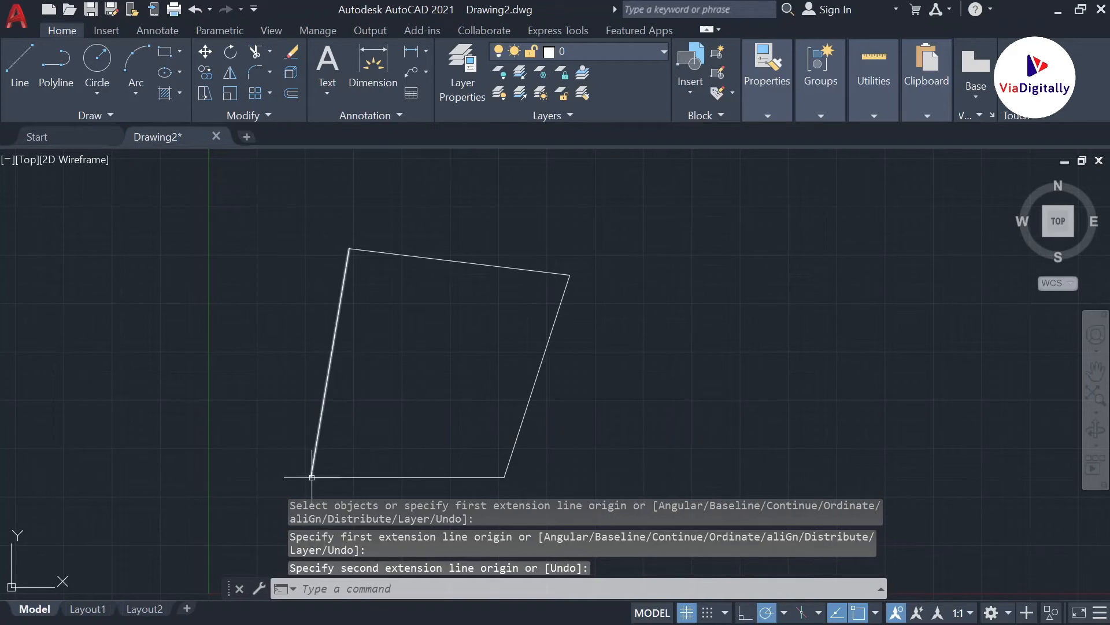
Add a dimension along the quadrilateral's diagonal, from its lower-left corner to its upper-right corner.
{"action": "left_click", "coordinate": [370, 73]}
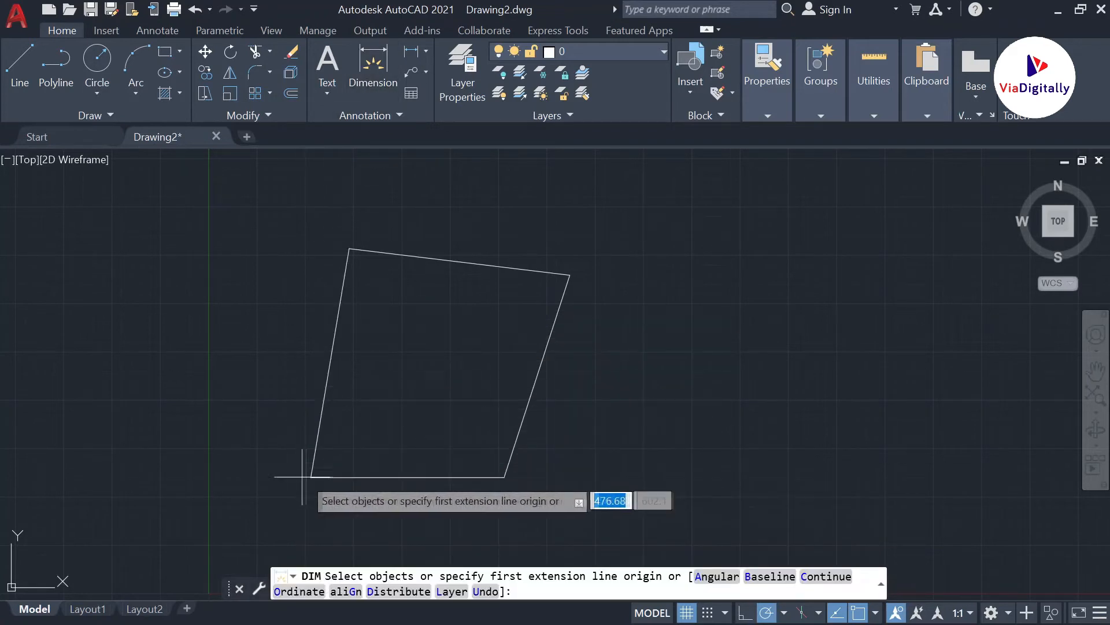
{"action": "left_click", "coordinate": [311, 477]}
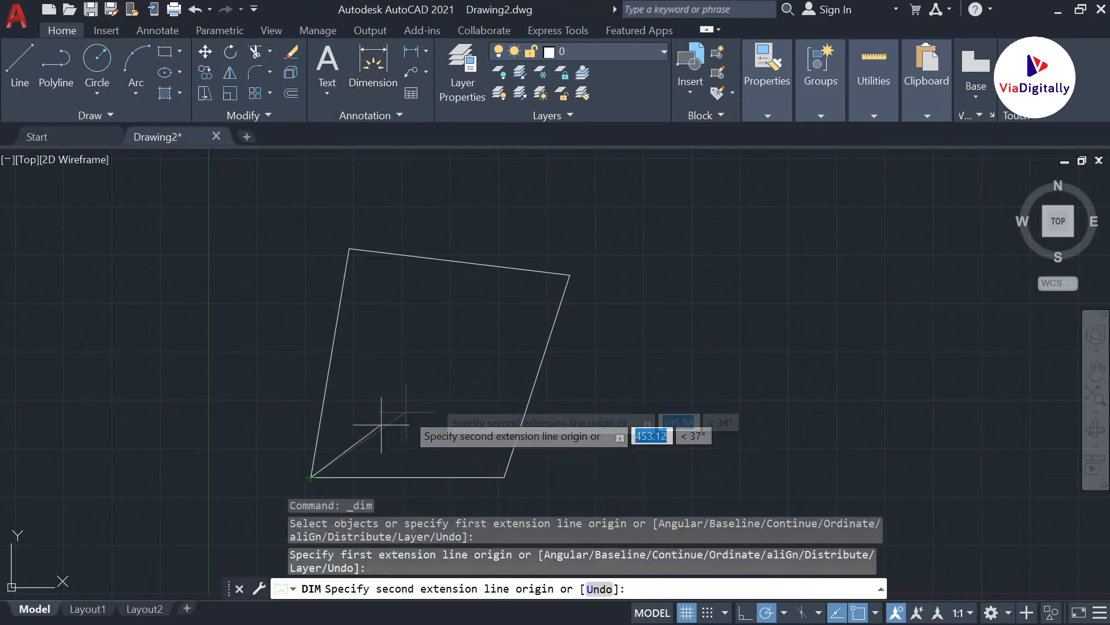
{"action": "left_click", "coordinate": [570, 276]}
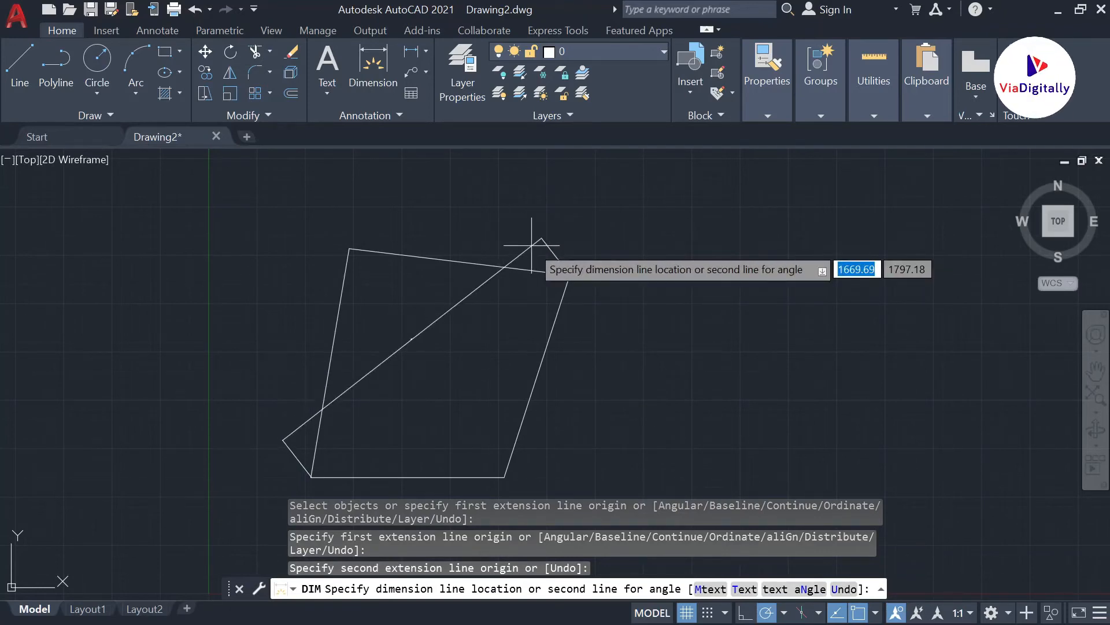
{"action": "left_click", "coordinate": [532, 245]}
Examine the diagonal dimension's text up close to judge its size against the whole quadrilateral, and end the dimension command.
{"action": "scroll", "coordinate": [399, 359], "scroll_direction": "up", "scroll_amount": 5}
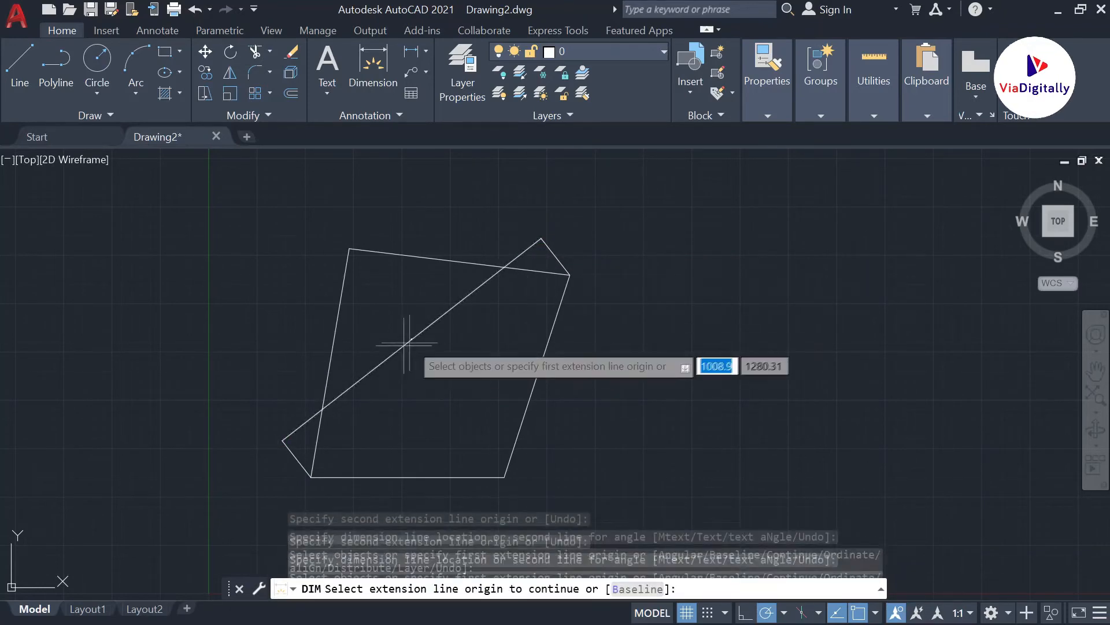
{"action": "scroll", "coordinate": [418, 339], "scroll_direction": "up", "scroll_amount": 8}
{"action": "middle_click_drag", "start_coordinate": [307, 274], "coordinate": [448, 343]}
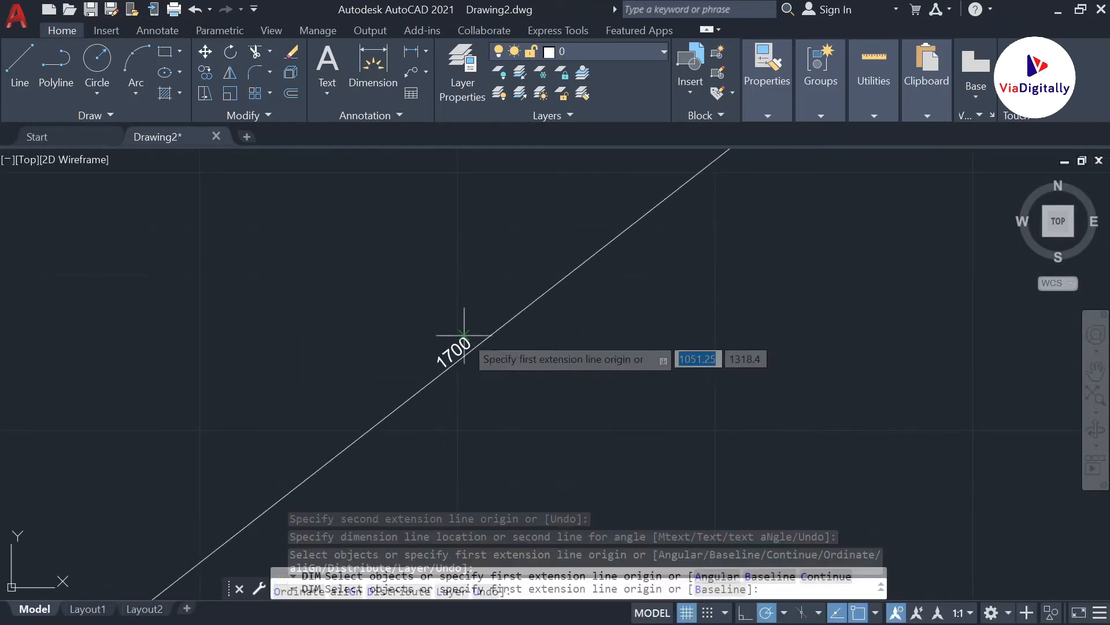
{"action": "middle_click_drag", "start_coordinate": [476, 330], "coordinate": [482, 337]}
{"action": "scroll", "coordinate": [428, 338], "scroll_direction": "down", "scroll_amount": 6}
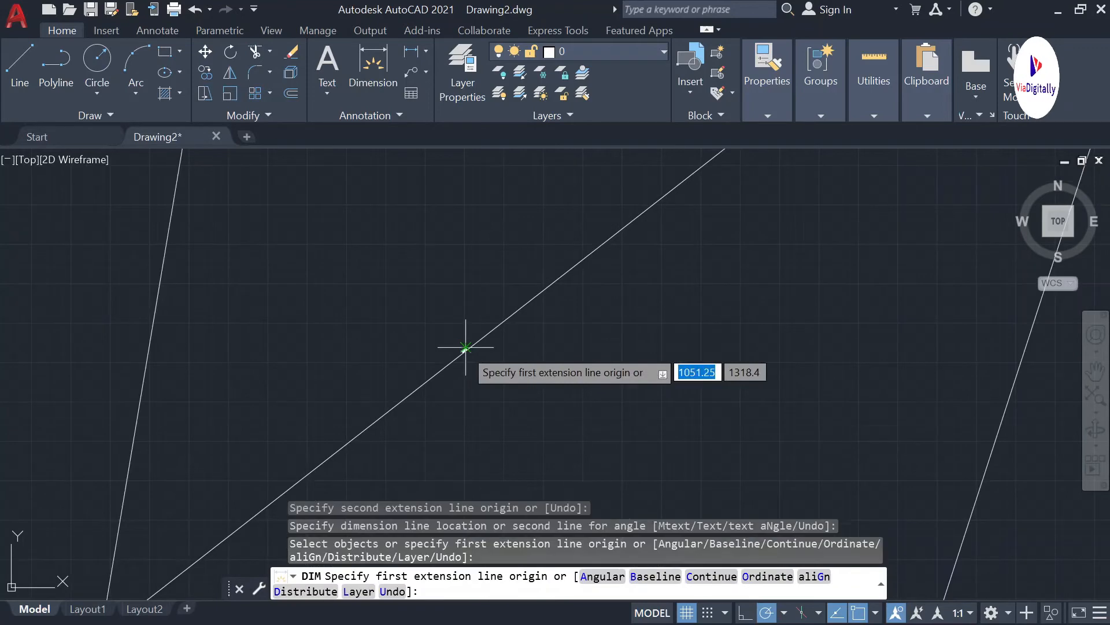
{"action": "middle_click_drag", "start_coordinate": [518, 362], "coordinate": [535, 281]}
{"action": "scroll", "coordinate": [522, 242], "scroll_direction": "down", "scroll_amount": 4}
{"action": "scroll", "coordinate": [535, 281], "scroll_direction": "up", "scroll_amount": 2}
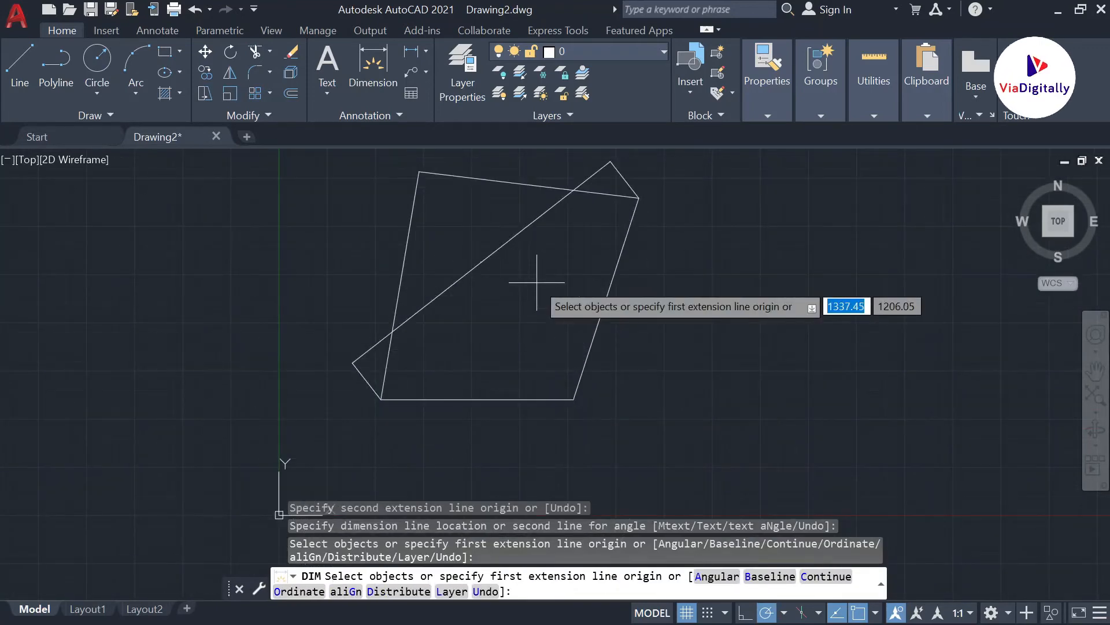
{"action": "key", "text": "Return"}
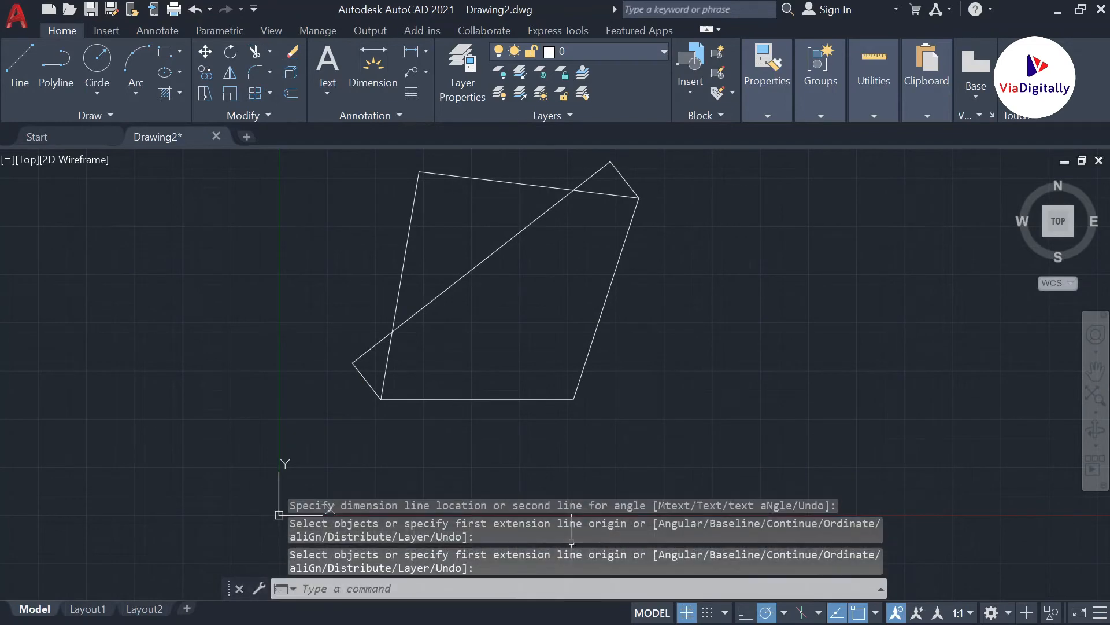
Modify the ISO-25 dimension style so its text height is 5.
{"action": "type", "text": "Dim"}
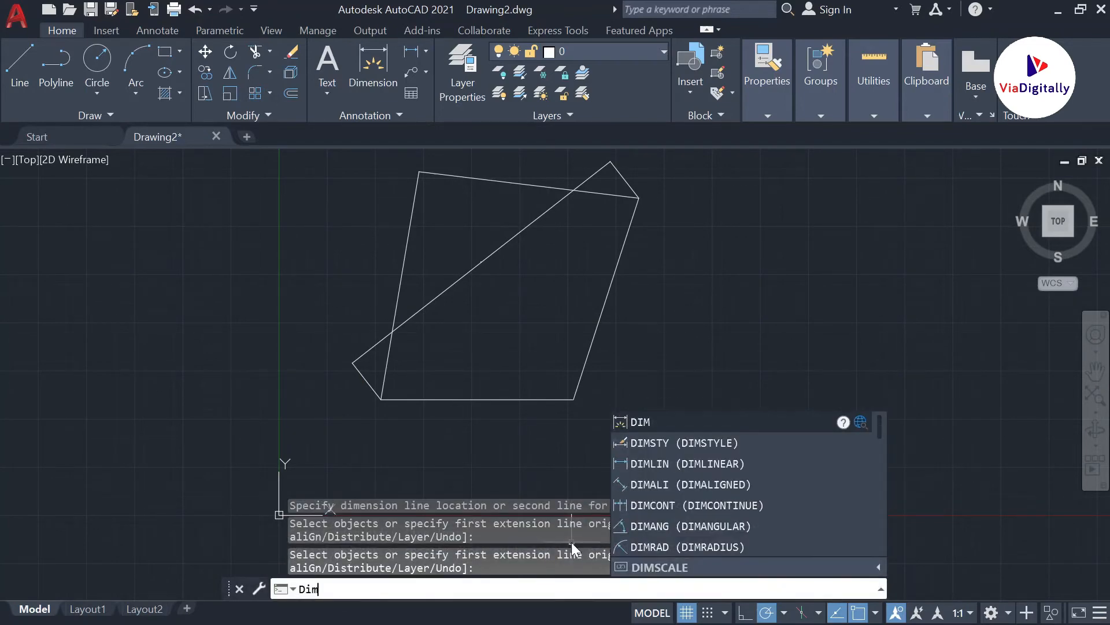
{"action": "key", "text": "Down"}
{"action": "key", "text": "Return"}
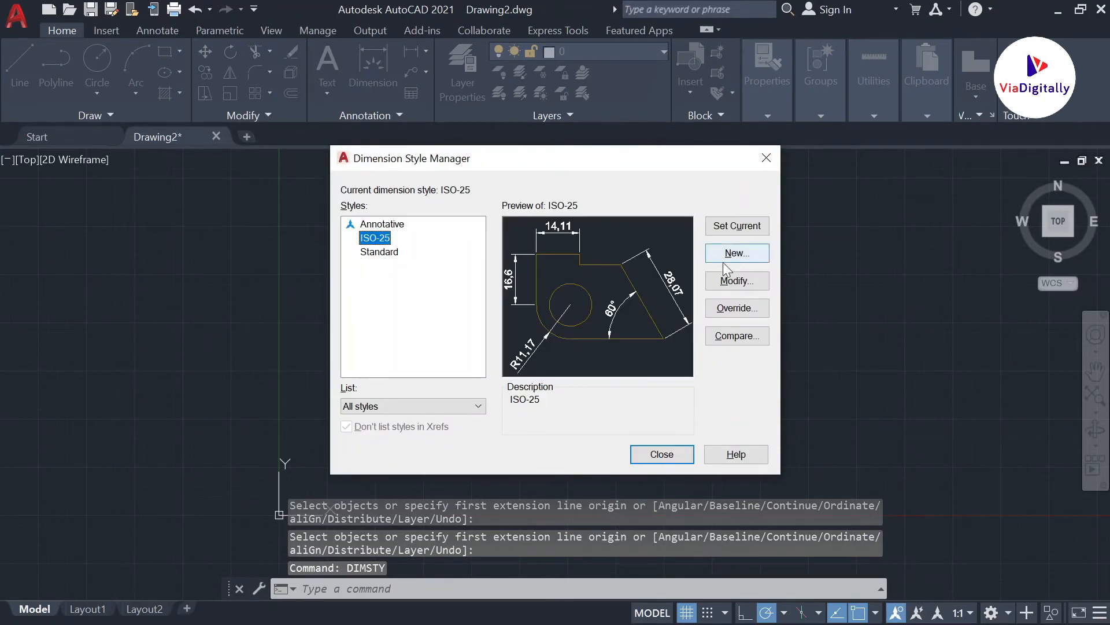
{"action": "left_click", "coordinate": [730, 282]}
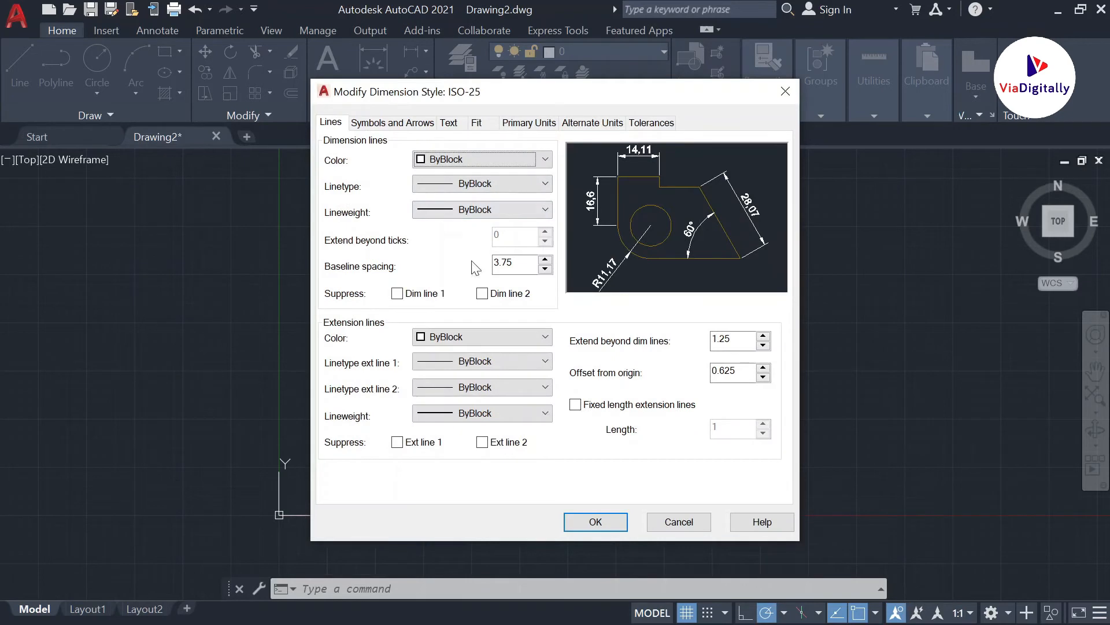
{"action": "left_click", "coordinate": [449, 123]}
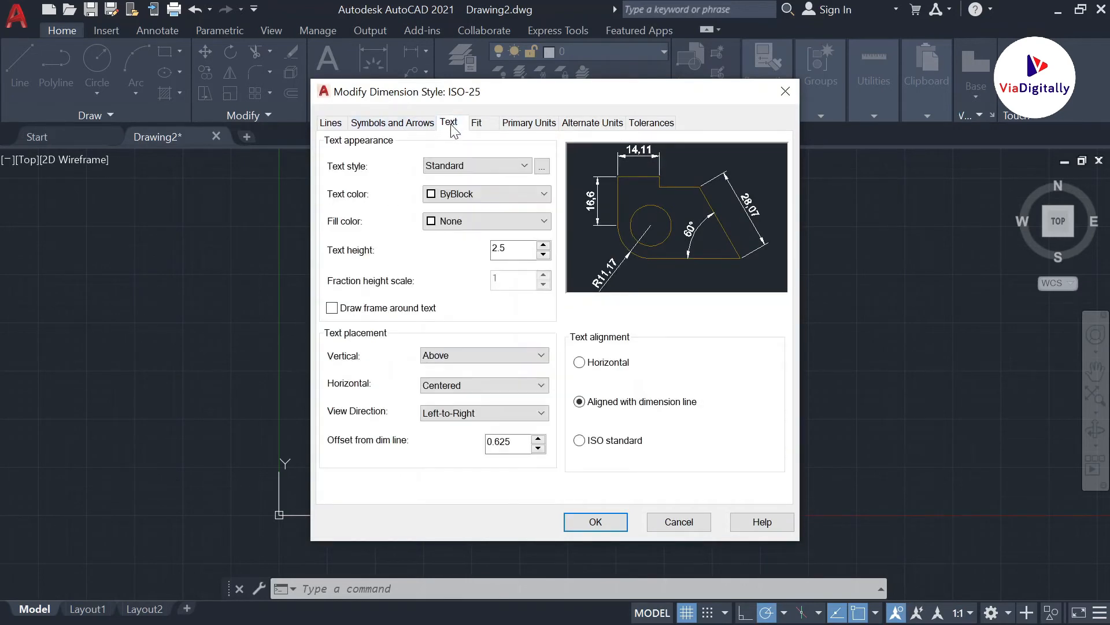
{"action": "left_click_drag", "start_coordinate": [535, 249], "coordinate": [456, 256]}
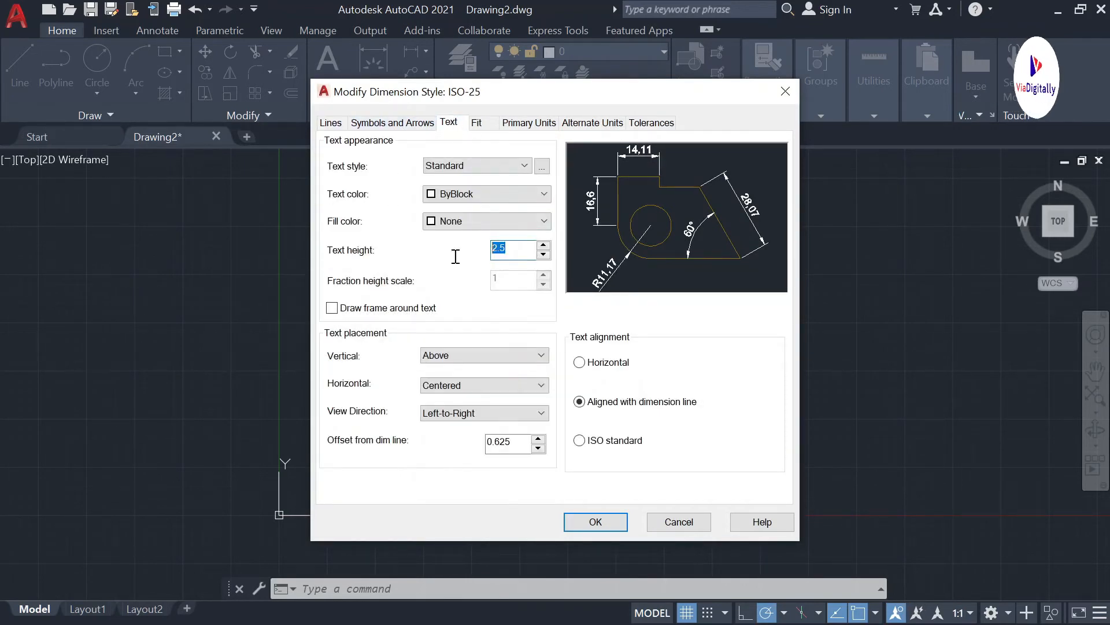
{"action": "left_click", "coordinate": [544, 245]}
{"action": "left_click", "coordinate": [544, 245]}
{"action": "left_click", "coordinate": [544, 245]}
{"action": "left_click", "coordinate": [544, 246]}
{"action": "left_click", "coordinate": [544, 245]}
{"action": "left_click", "coordinate": [544, 246]}
{"action": "left_click", "coordinate": [544, 245]}
{"action": "left_click", "coordinate": [544, 245]}
{"action": "left_click", "coordinate": [544, 245]}
{"action": "left_click", "coordinate": [544, 245]}
{"action": "left_click", "coordinate": [544, 246]}
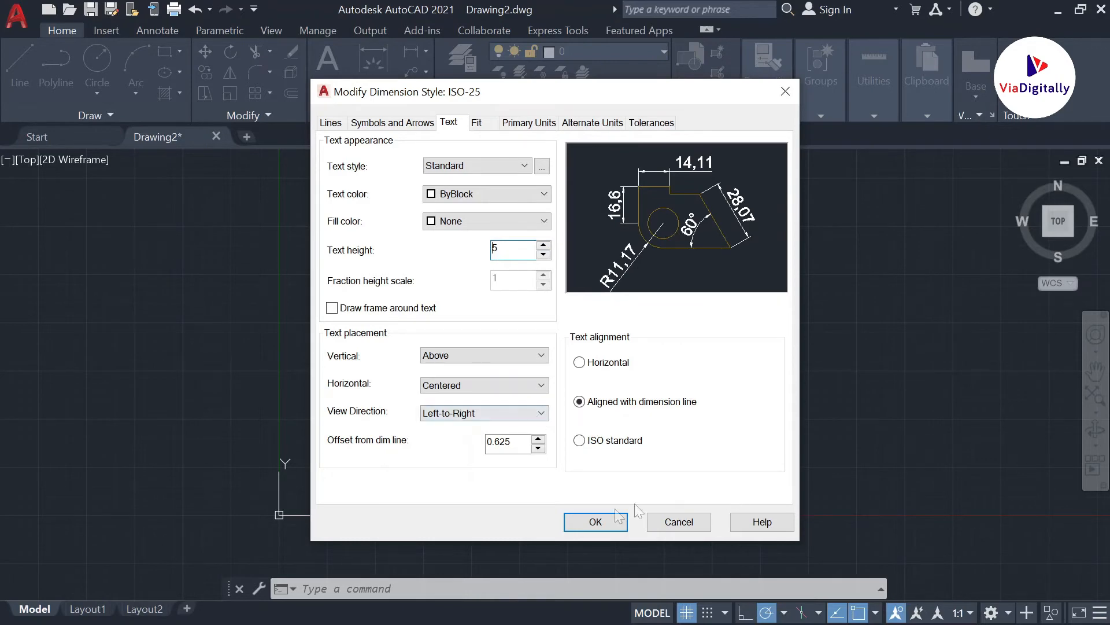
{"action": "left_click", "coordinate": [596, 522]}
{"action": "left_click", "coordinate": [661, 454]}
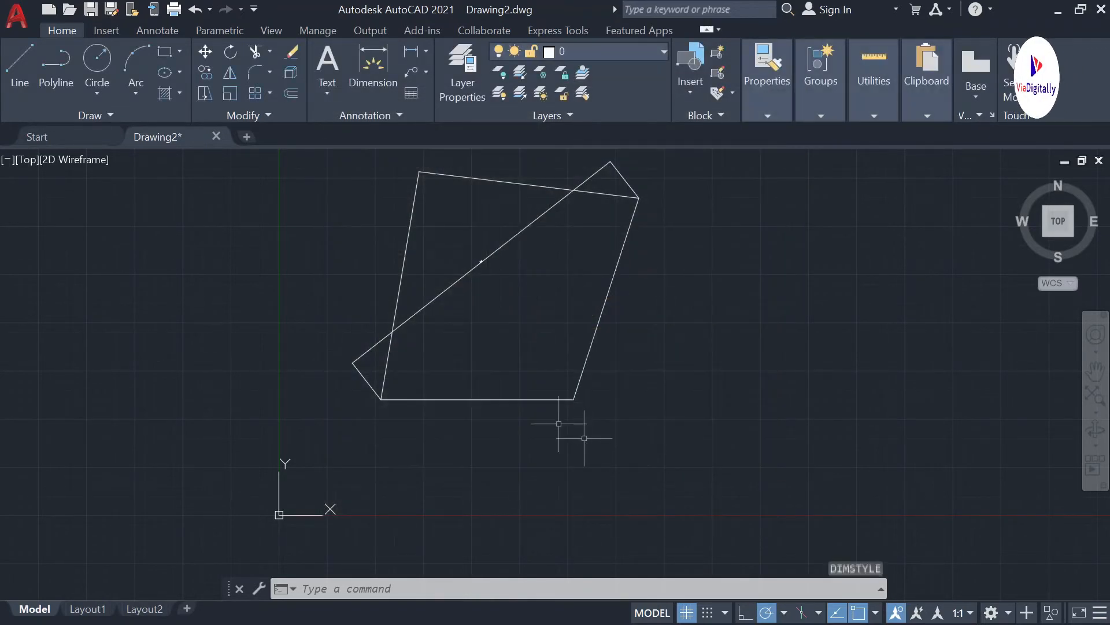
Erase the dimension placed along the quadrilateral's diagonal.
{"action": "scroll", "coordinate": [483, 249], "scroll_direction": "up", "scroll_amount": 5}
{"action": "left_click", "coordinate": [504, 312]}
{"action": "key", "text": "Delete"}
Dimension the diagonal again between the quadrilateral's lower-left and upper-right corners, and erase that dimension.
{"action": "scroll", "coordinate": [516, 344], "scroll_direction": "down", "scroll_amount": 6}
{"action": "scroll", "coordinate": [509, 278], "scroll_direction": "up", "scroll_amount": 3}
{"action": "middle_click_drag", "start_coordinate": [517, 344], "coordinate": [508, 205]}
{"action": "left_click", "coordinate": [379, 58]}
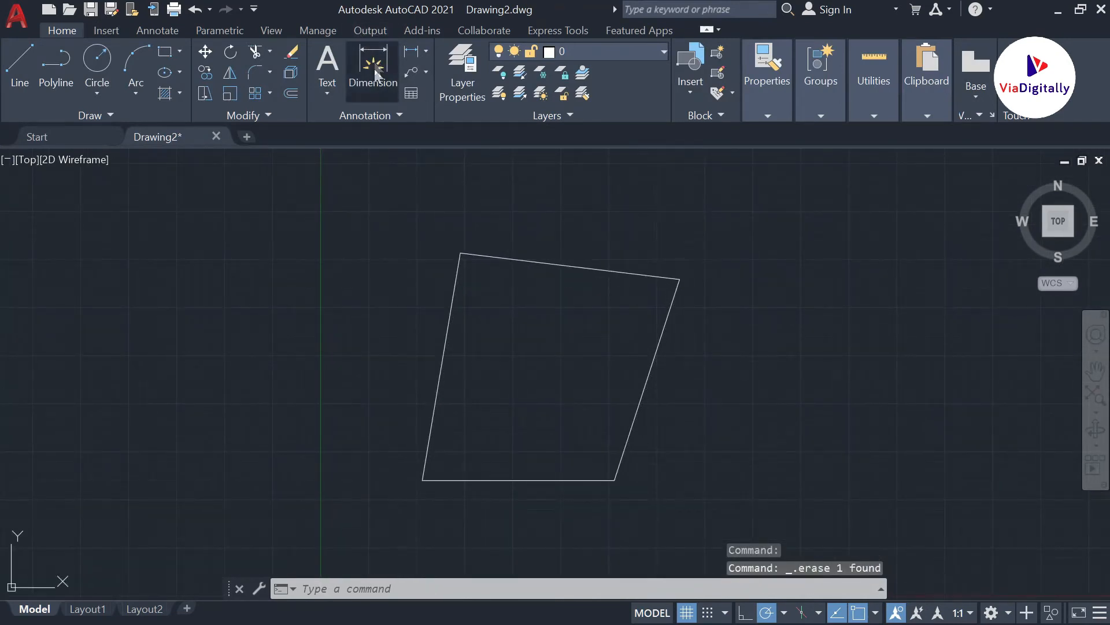
{"action": "left_click", "coordinate": [423, 480]}
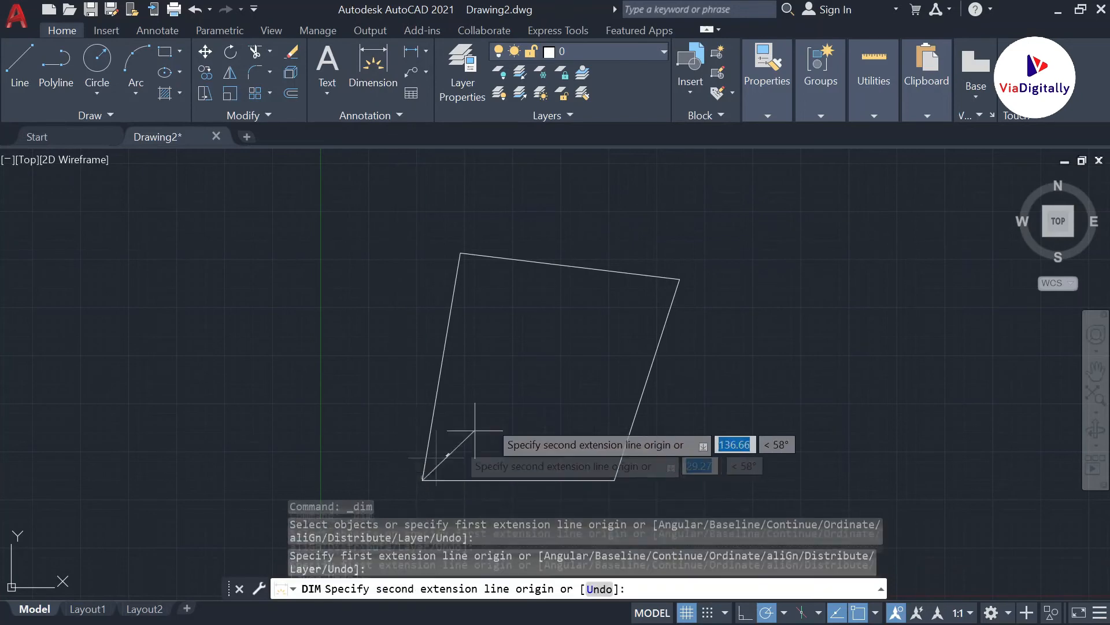
{"action": "left_click", "coordinate": [679, 279]}
{"action": "left_click", "coordinate": [634, 244]}
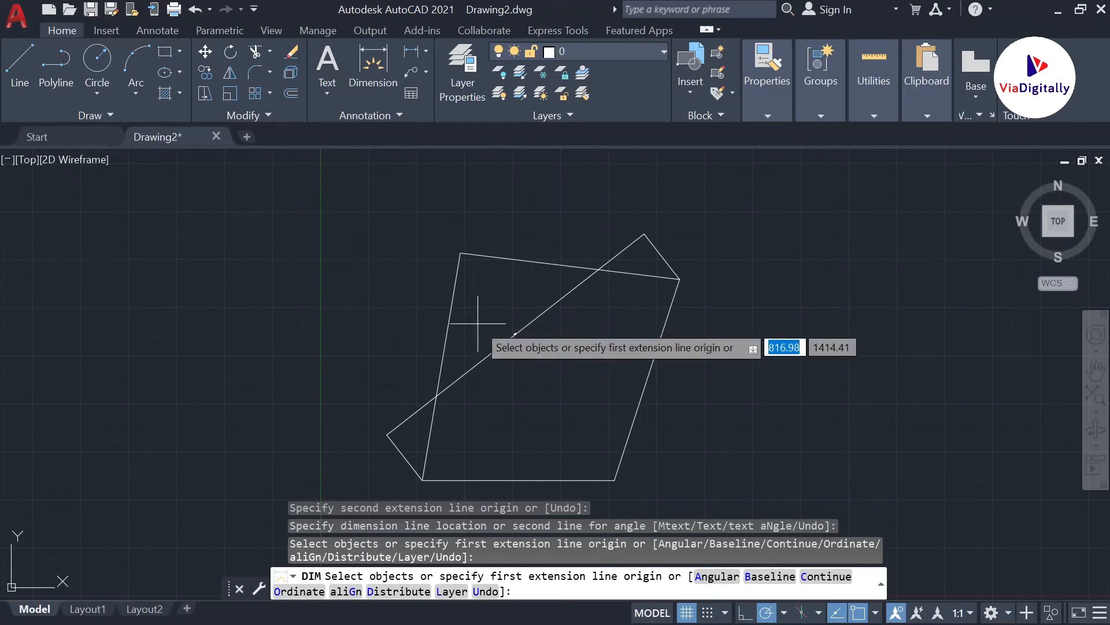
{"action": "key", "text": "Escape"}
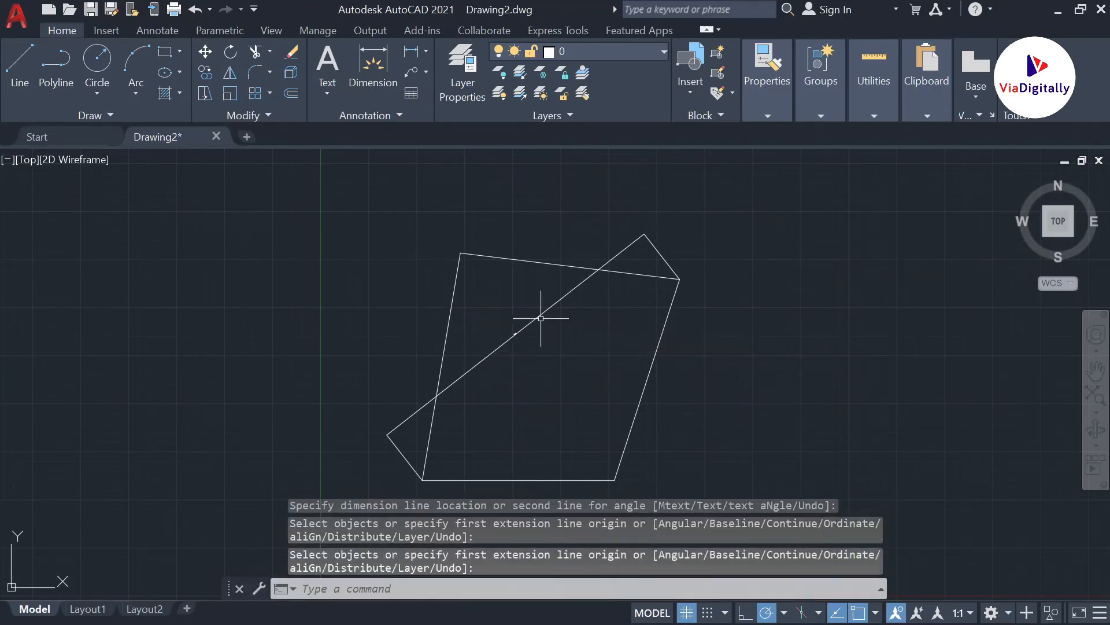
{"action": "left_click", "coordinate": [541, 315]}
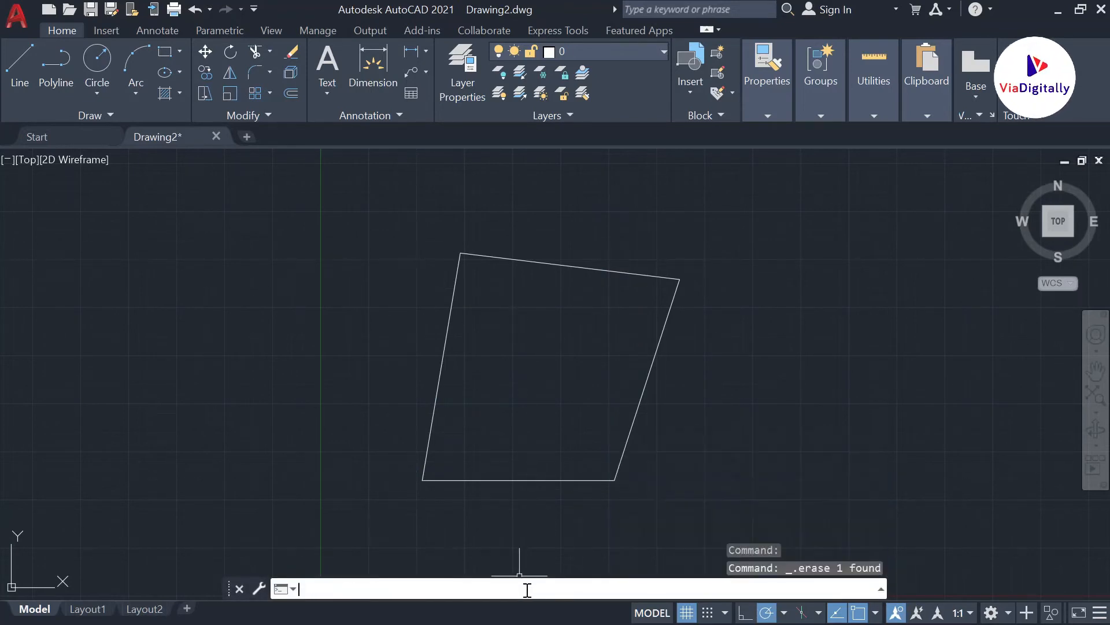
Increase the text height of the ISO-25 dimension style to 20.
{"action": "type", "text": "im"}
{"action": "key", "text": "Return"}
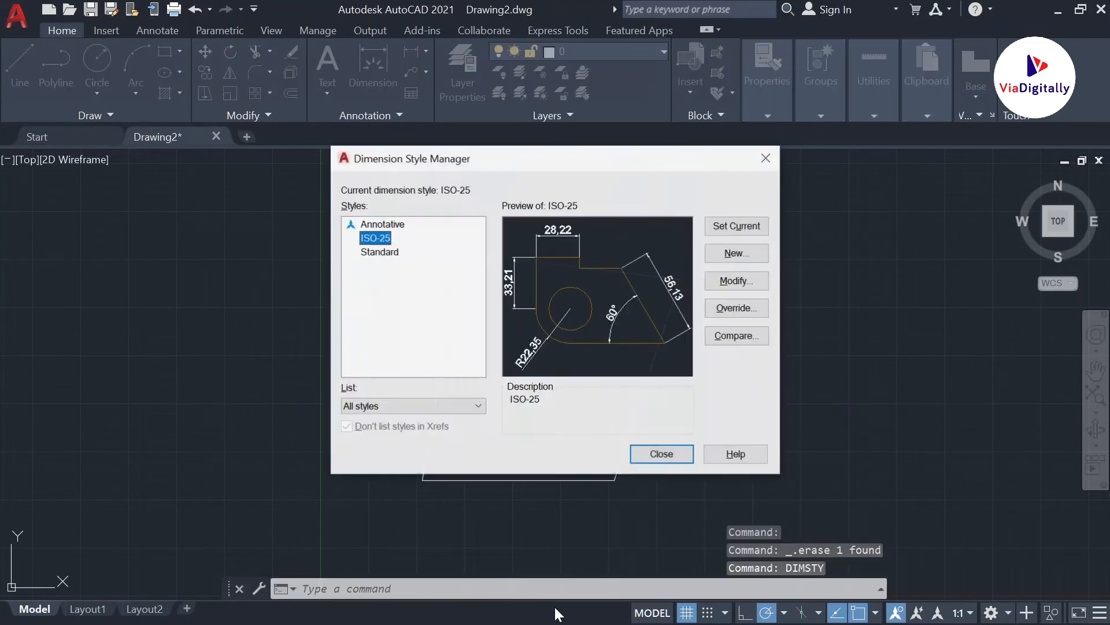
{"action": "left_click", "coordinate": [748, 285]}
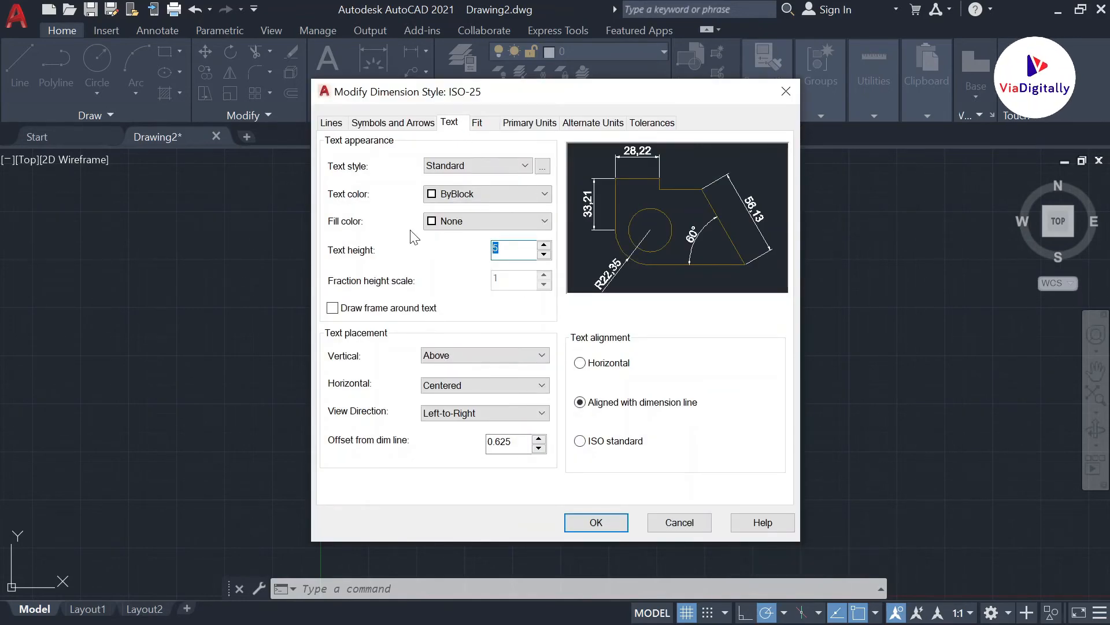
{"action": "left_click", "coordinate": [484, 169]}
{"action": "left_click", "coordinate": [482, 169]}
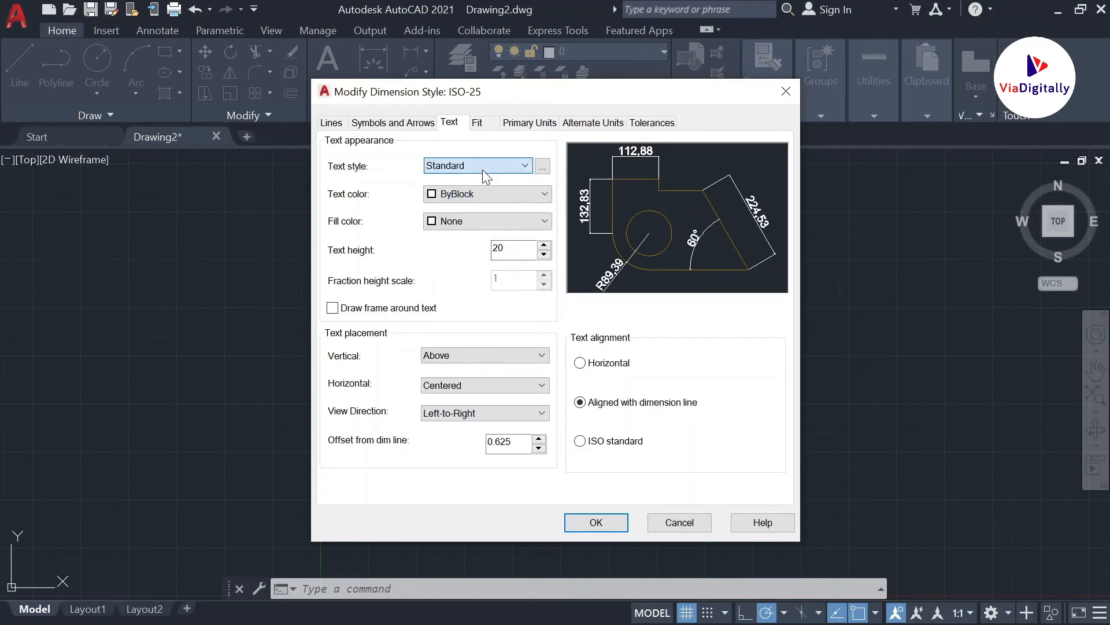
{"action": "left_click", "coordinate": [614, 523]}
{"action": "left_click", "coordinate": [662, 455]}
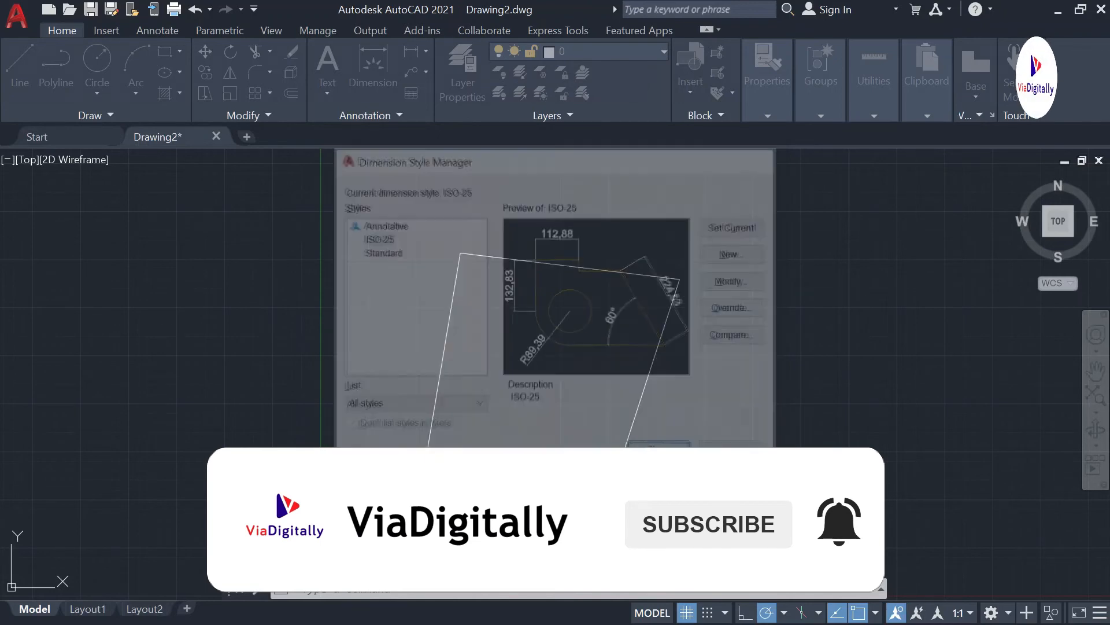
Dimension the diagonal from the quadrilateral's lower-left corner to its upper-right corner, placing the dimension line slightly above the diagonal.
{"action": "left_click", "coordinate": [378, 58]}
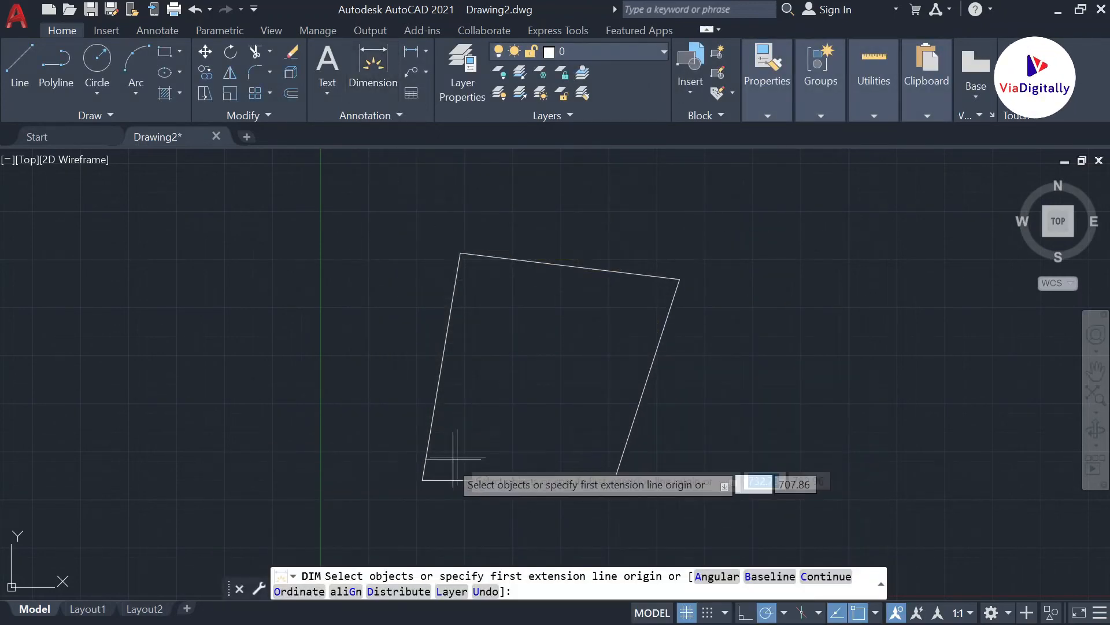
{"action": "left_click", "coordinate": [422, 480]}
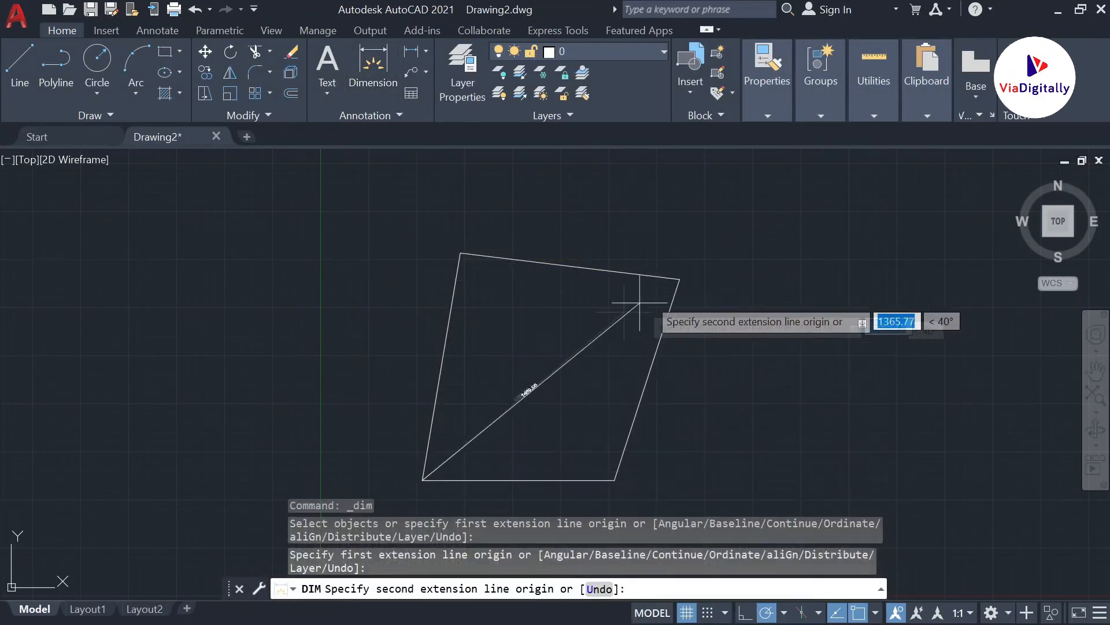
{"action": "left_click", "coordinate": [679, 279]}
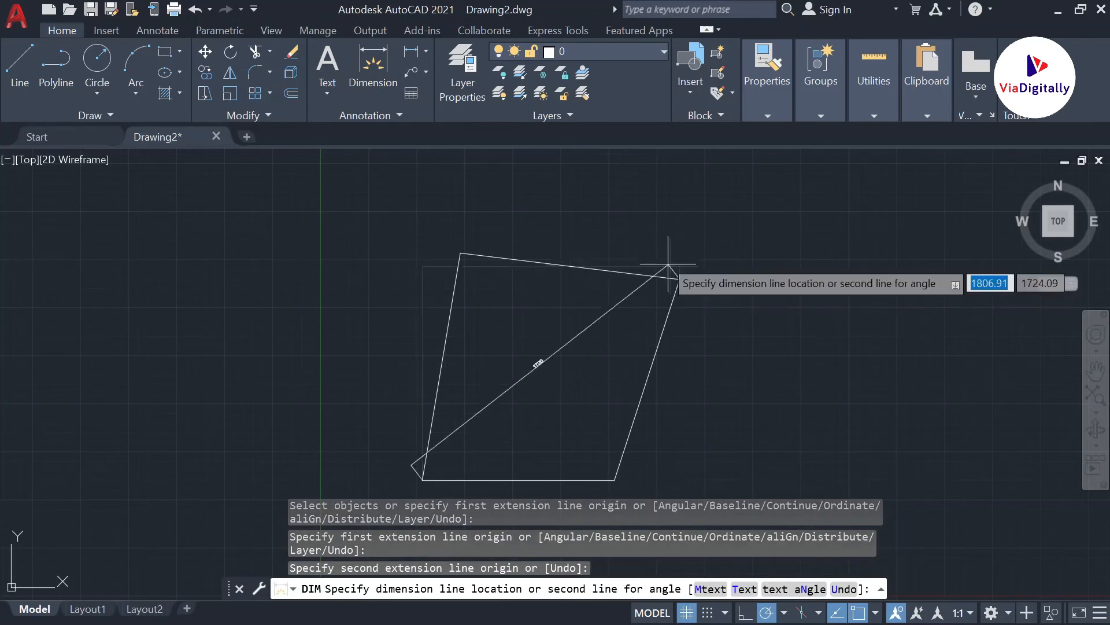
{"action": "left_click", "coordinate": [648, 285]}
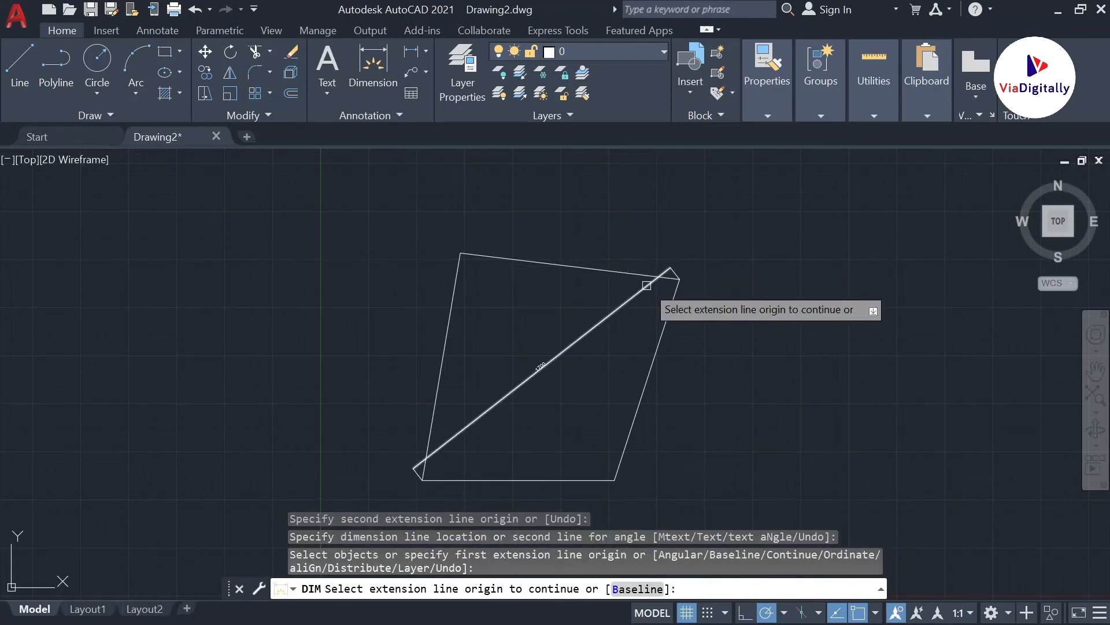
{"action": "left_click", "coordinate": [647, 285]}
{"action": "key", "text": "Escape"}
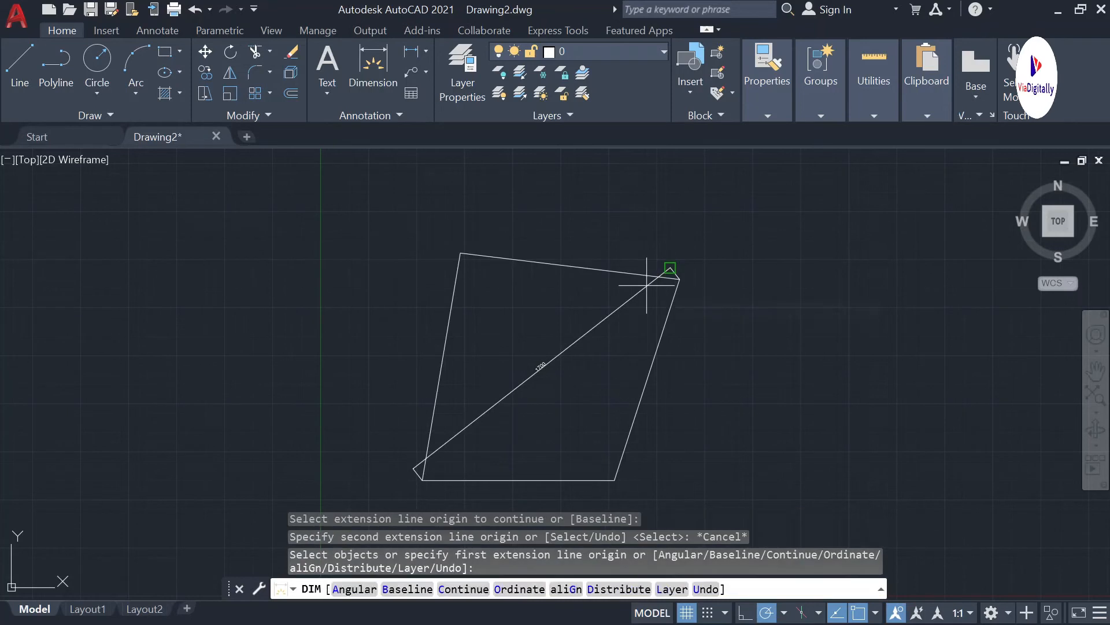
Leave the dimension command and erase the dimension on the quadrilateral's diagonal.
{"action": "left_click", "coordinate": [647, 285]}
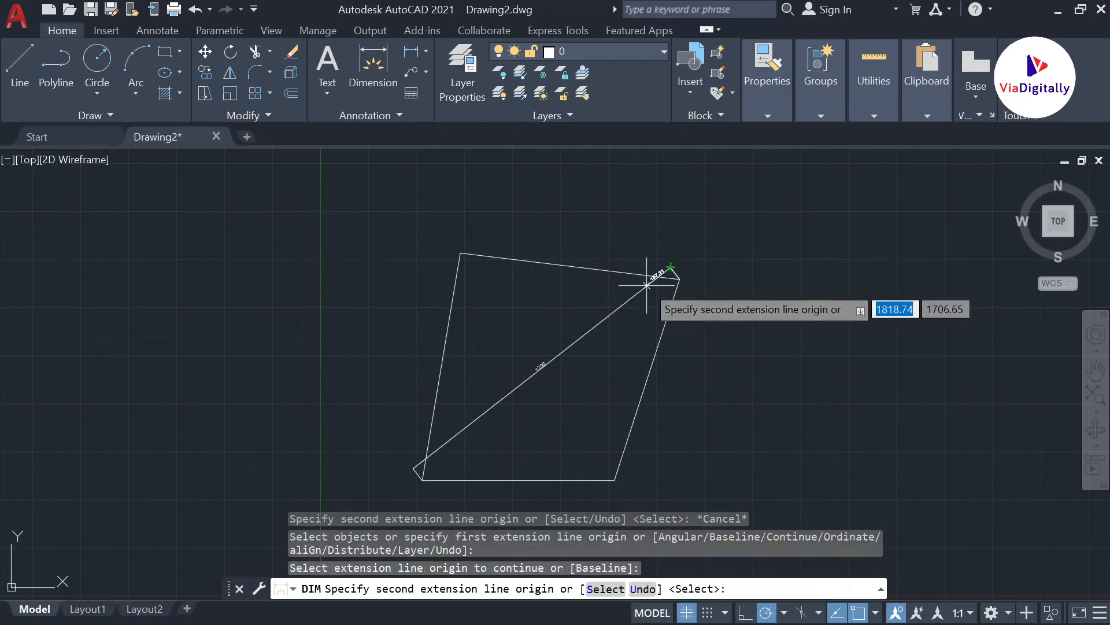
{"action": "key", "text": "Escape"}
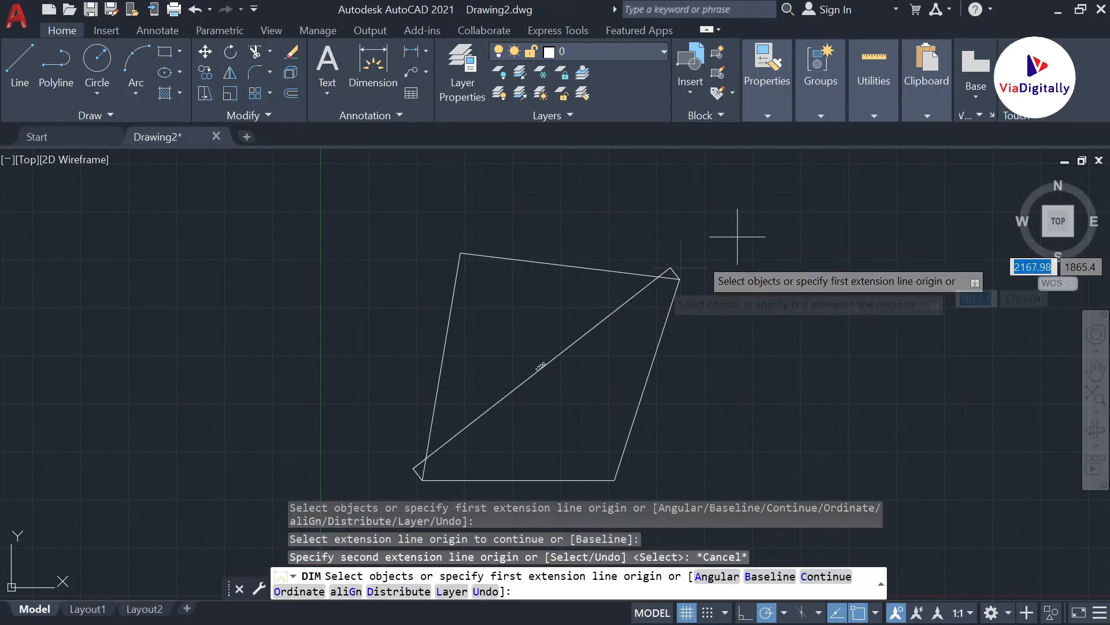
{"action": "key", "text": "Escape"}
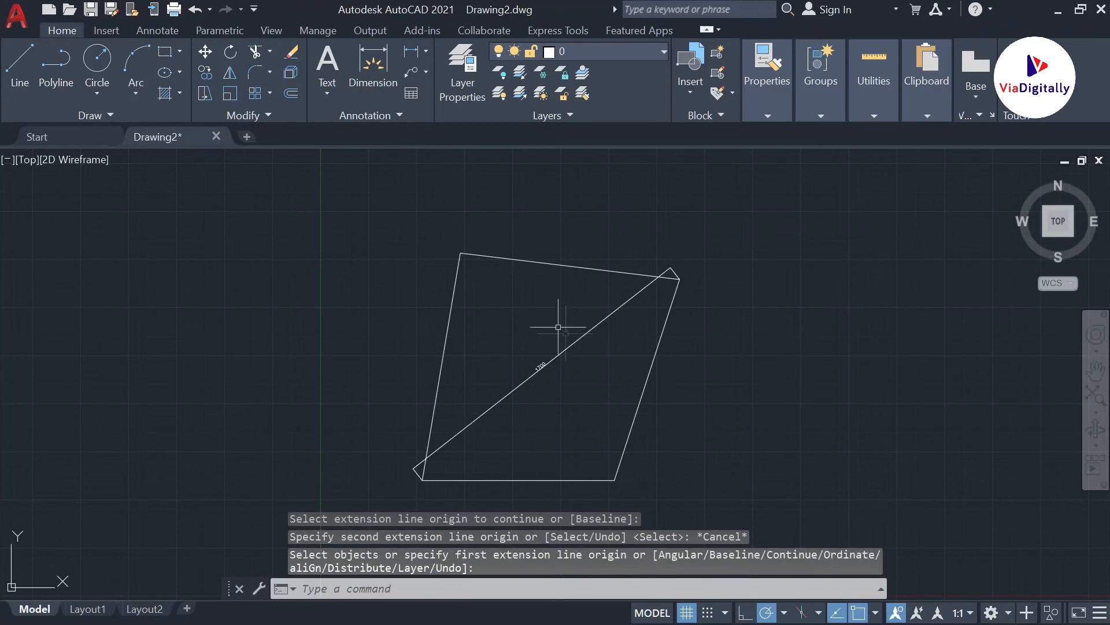
{"action": "left_click", "coordinate": [577, 345]}
{"action": "key", "text": "Delete"}
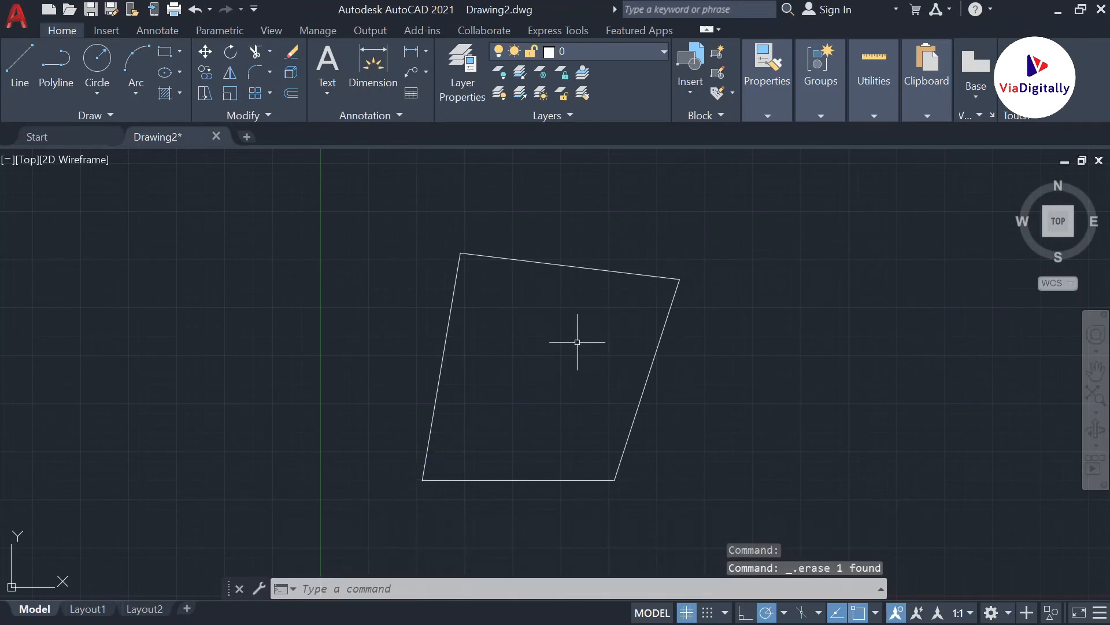
{"action": "left_click", "coordinate": [373, 67]}
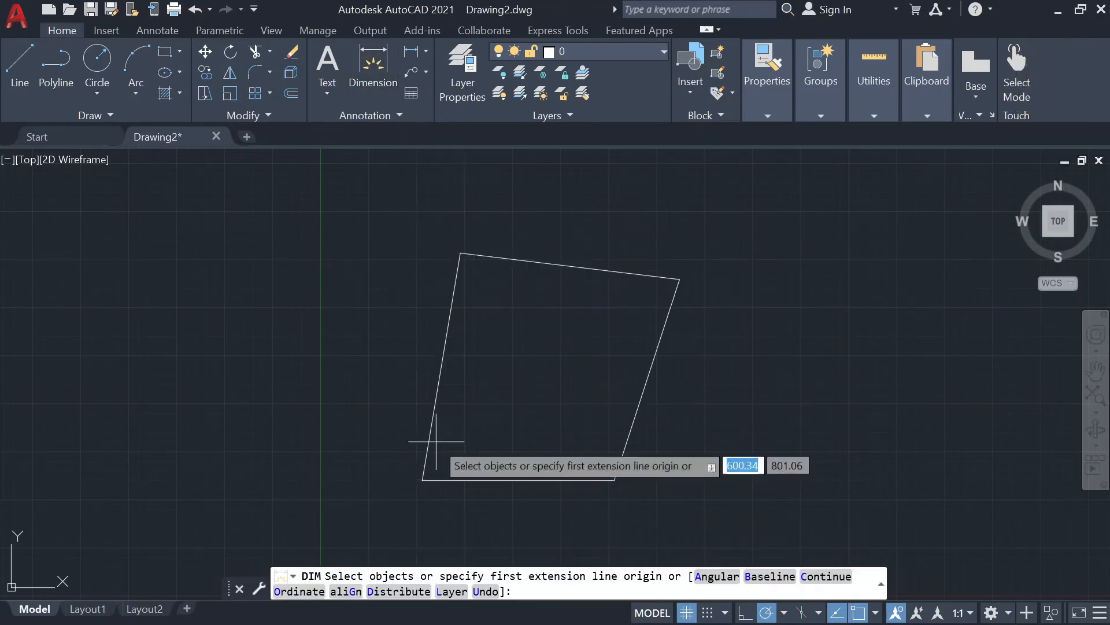
{"action": "left_click", "coordinate": [422, 480]}
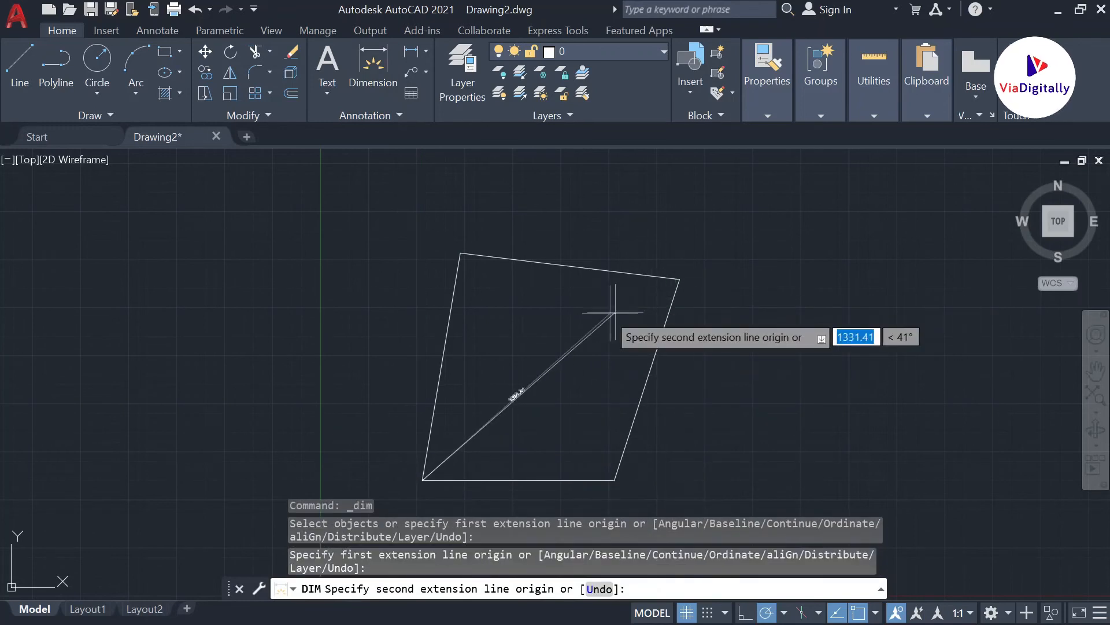
{"action": "key", "text": "Escape"}
Set the text height of the ISO-25 dimension style to 50.
{"action": "type", "text": "DIM"}
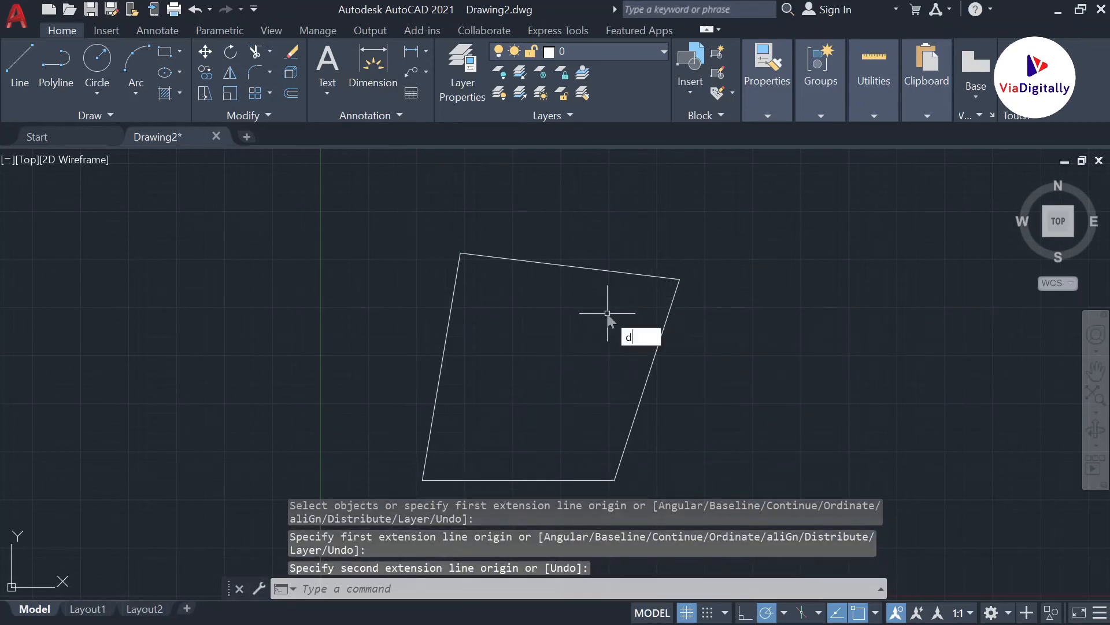
{"action": "key", "text": "Down"}
{"action": "key", "text": "Return"}
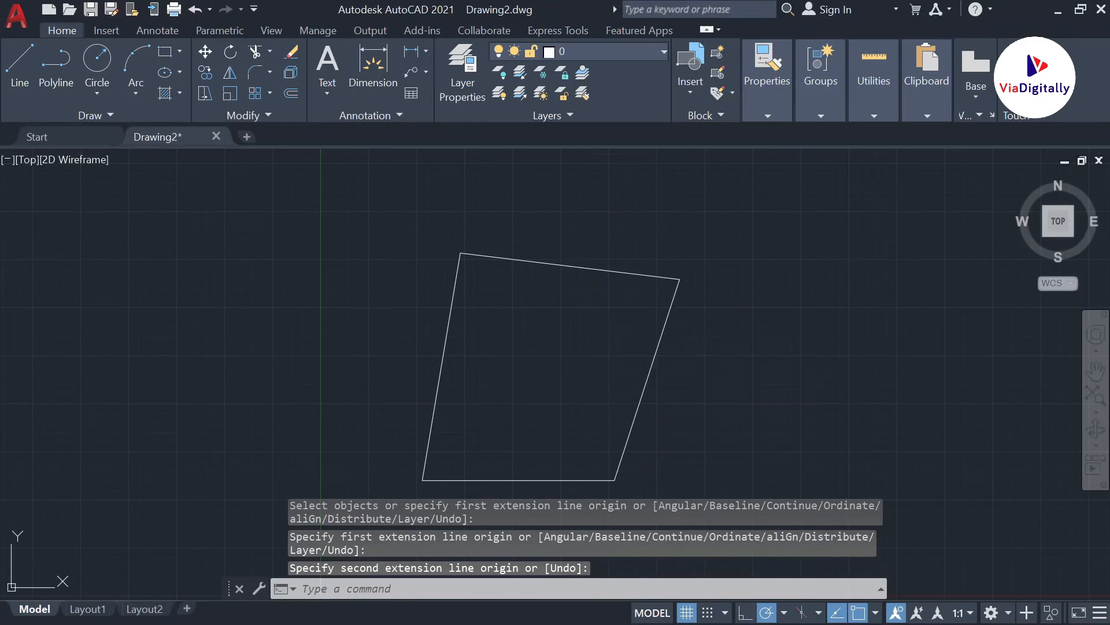
{"action": "left_click", "coordinate": [737, 281]}
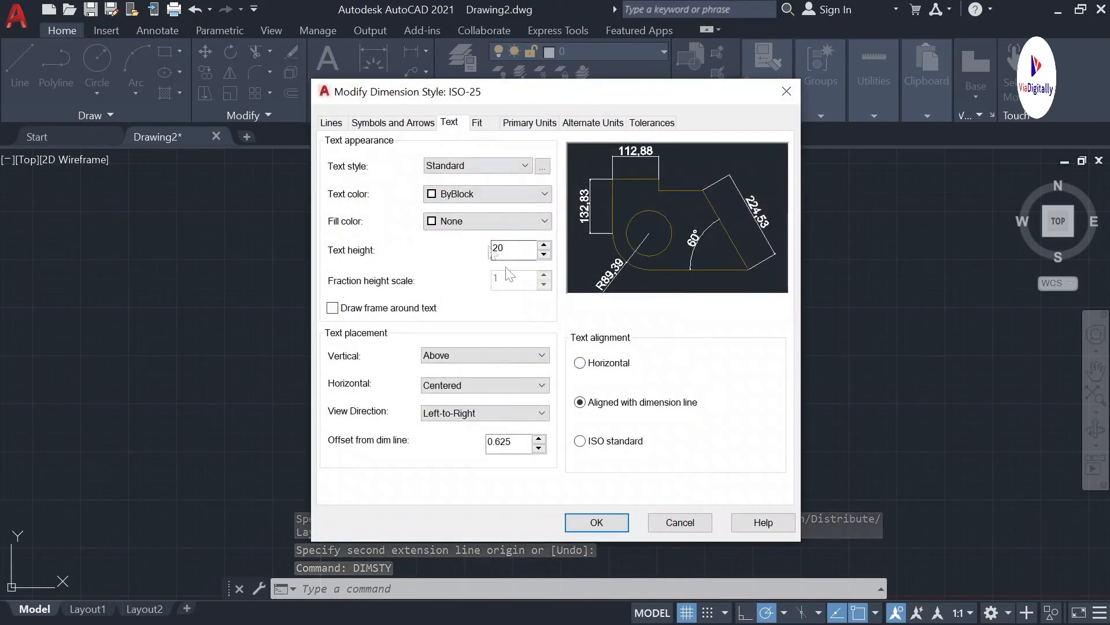
{"action": "type", "text": "50"}
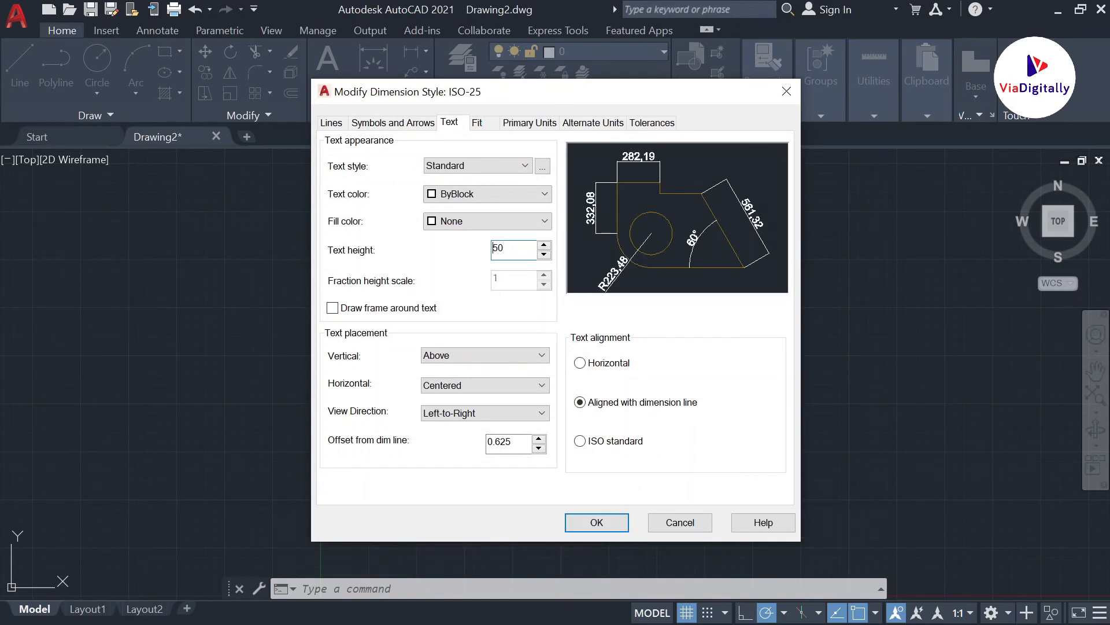
{"action": "left_click", "coordinate": [596, 520]}
{"action": "left_click", "coordinate": [766, 158]}
Dimension the diagonal from the quadrilateral's lower-left corner to its upper-right corner, with the dimension line aligned slightly above the diagonal.
{"action": "left_click", "coordinate": [373, 63]}
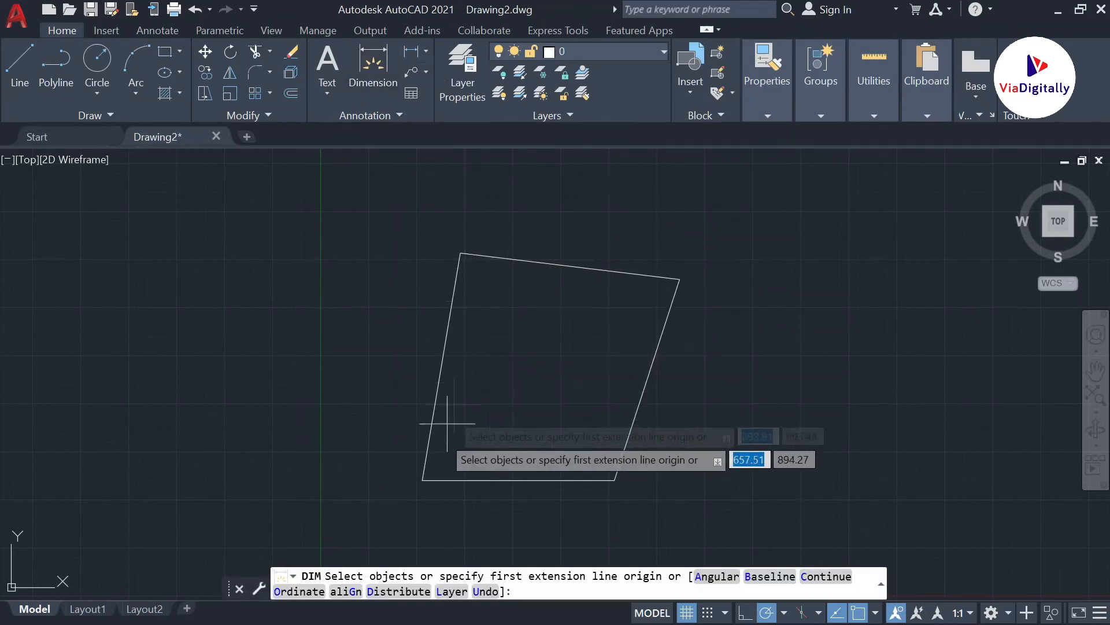
{"action": "left_click", "coordinate": [423, 480]}
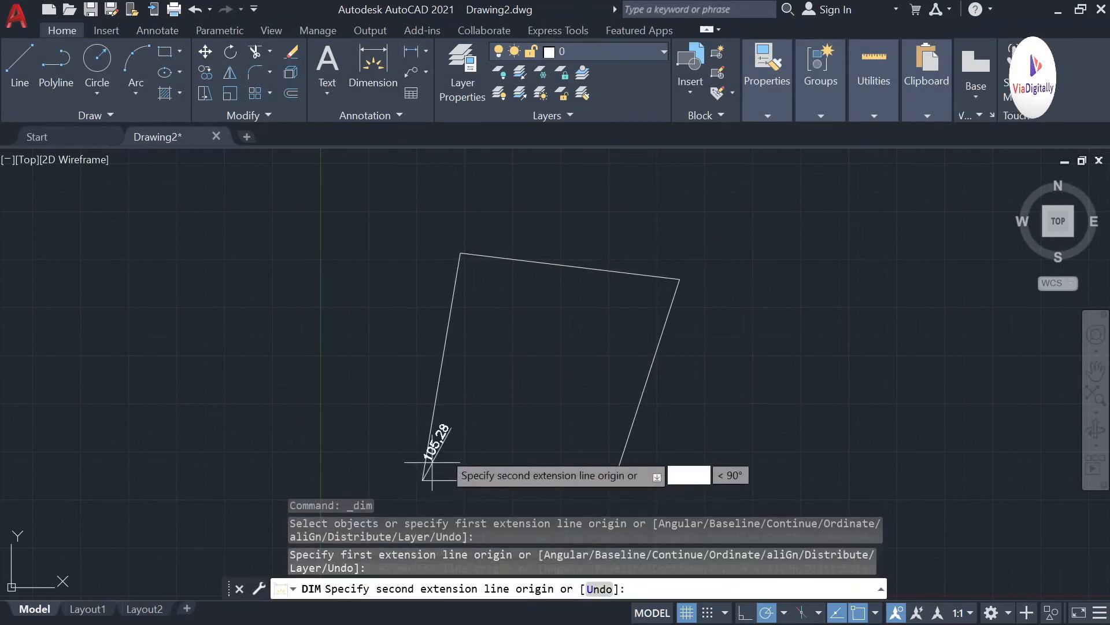
{"action": "left_click", "coordinate": [680, 279]}
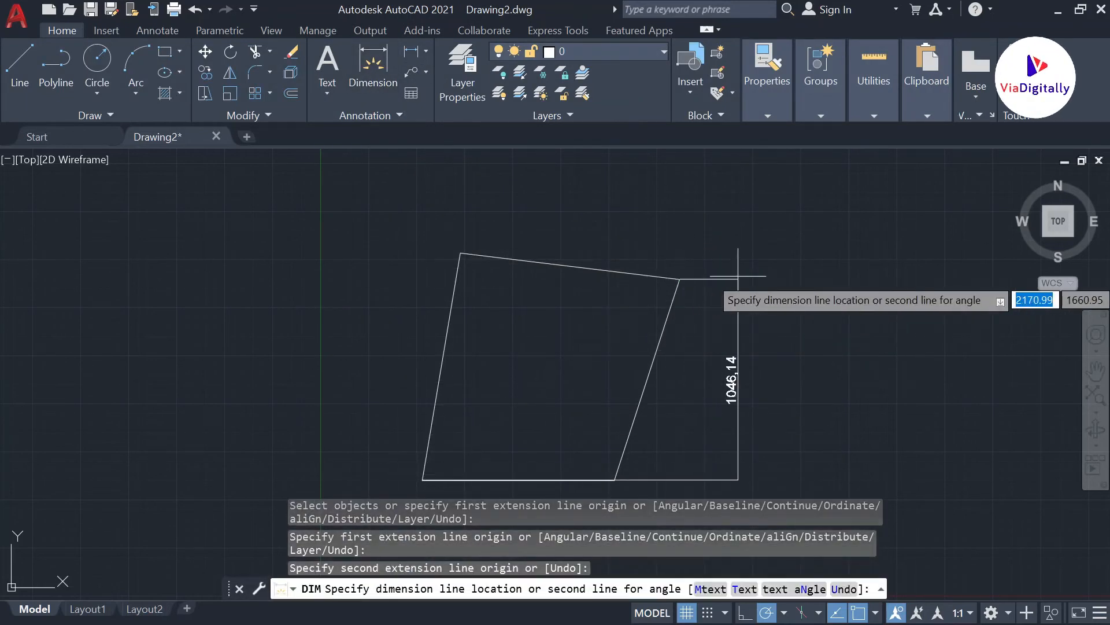
{"action": "left_click", "coordinate": [635, 266]}
Dimension the quadrilateral's right side with an aligned dimension and its bottom side with a horizontal one, both placed outside the shape.
{"action": "left_click", "coordinate": [679, 281]}
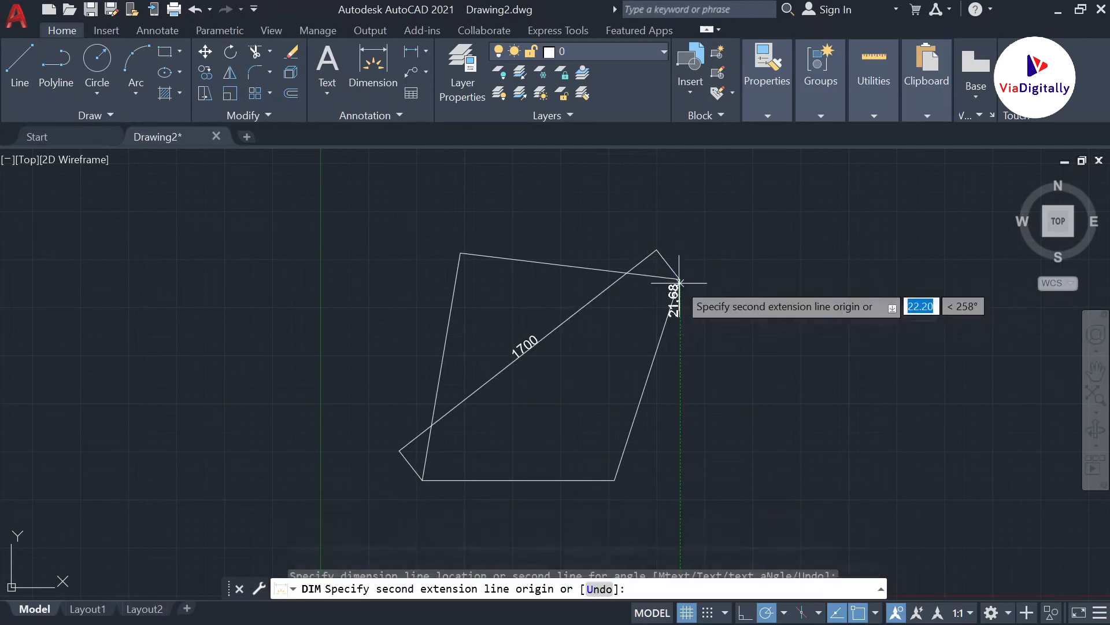
{"action": "left_click", "coordinate": [615, 480]}
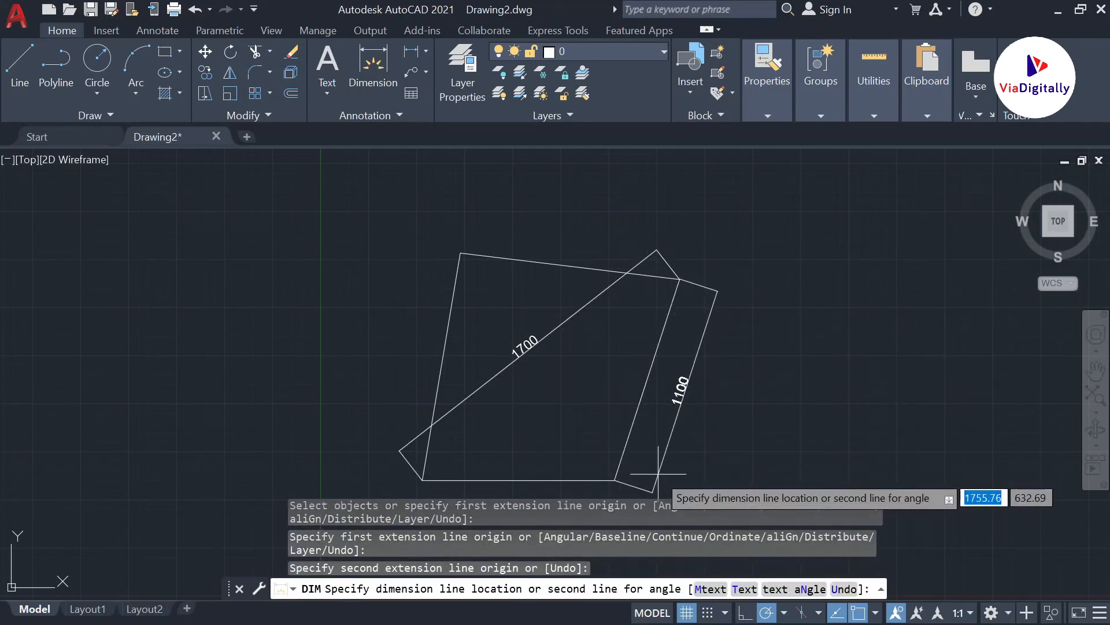
{"action": "left_click", "coordinate": [658, 473]}
{"action": "middle_click_drag", "start_coordinate": [541, 389], "coordinate": [585, 329]}
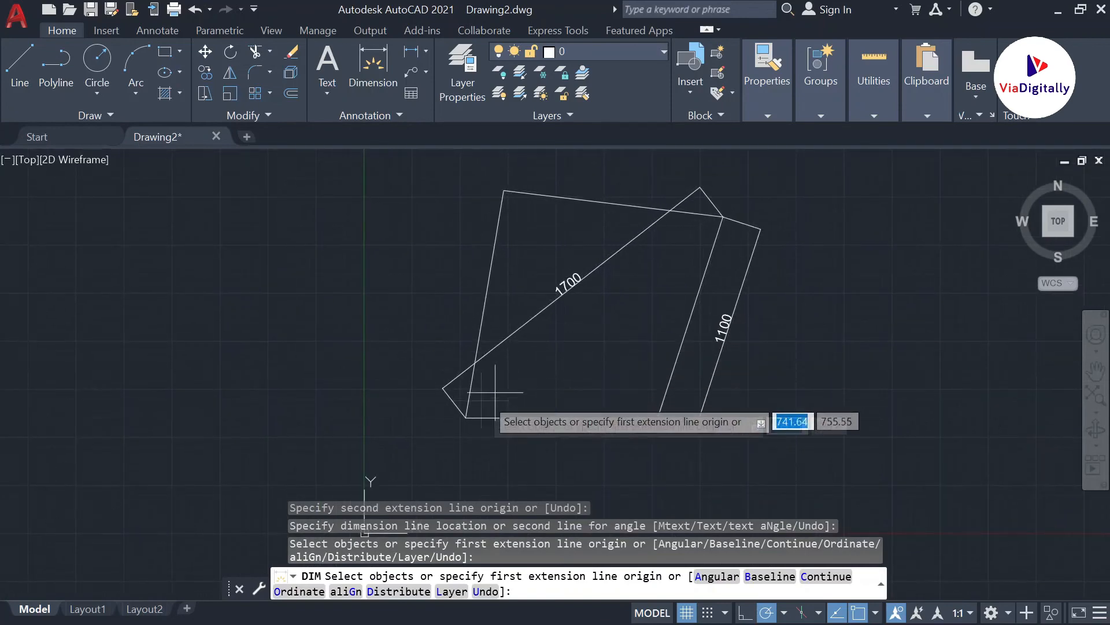
{"action": "left_click", "coordinate": [464, 418]}
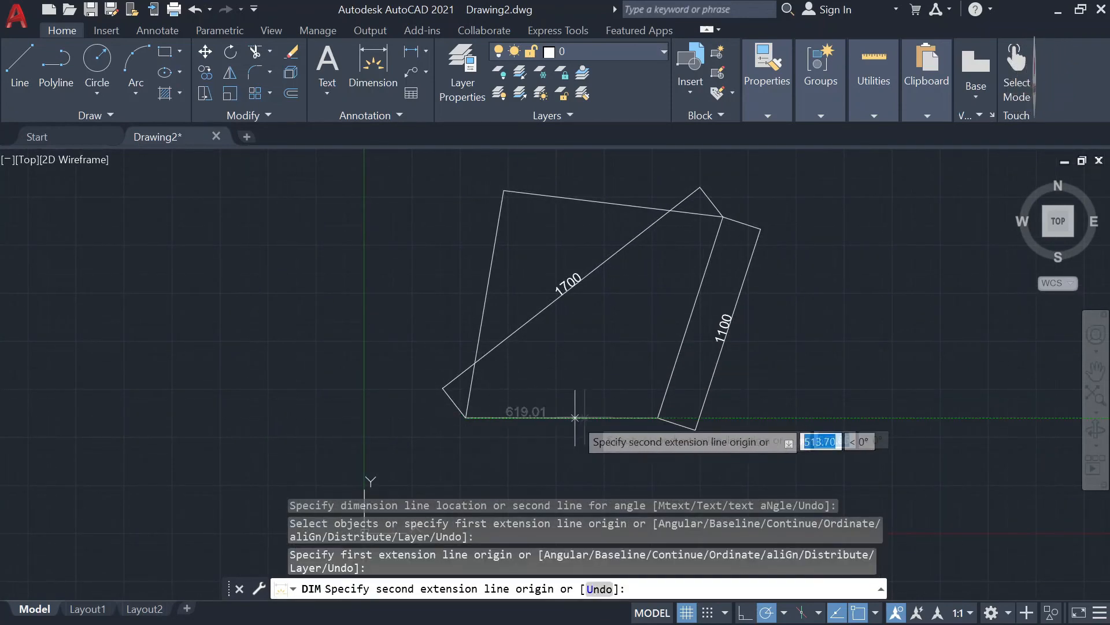
{"action": "left_click", "coordinate": [658, 418]}
{"action": "left_click", "coordinate": [665, 438]}
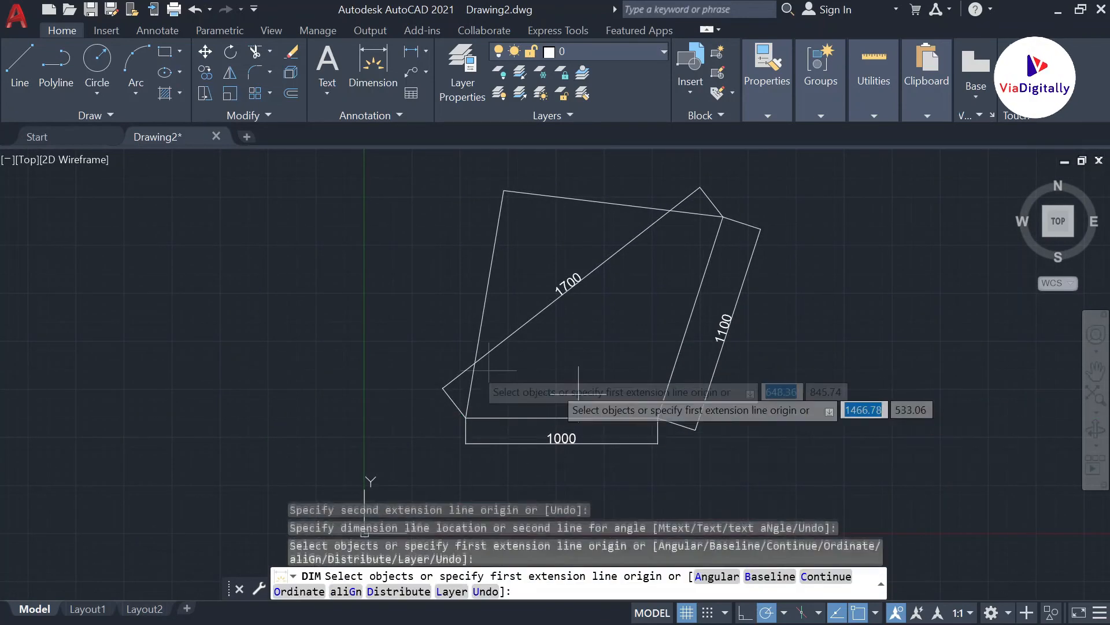
Add aligned dimensions to the quadrilateral's left and top sides, placing both dimension lines outside the shape.
{"action": "left_click", "coordinate": [466, 417]}
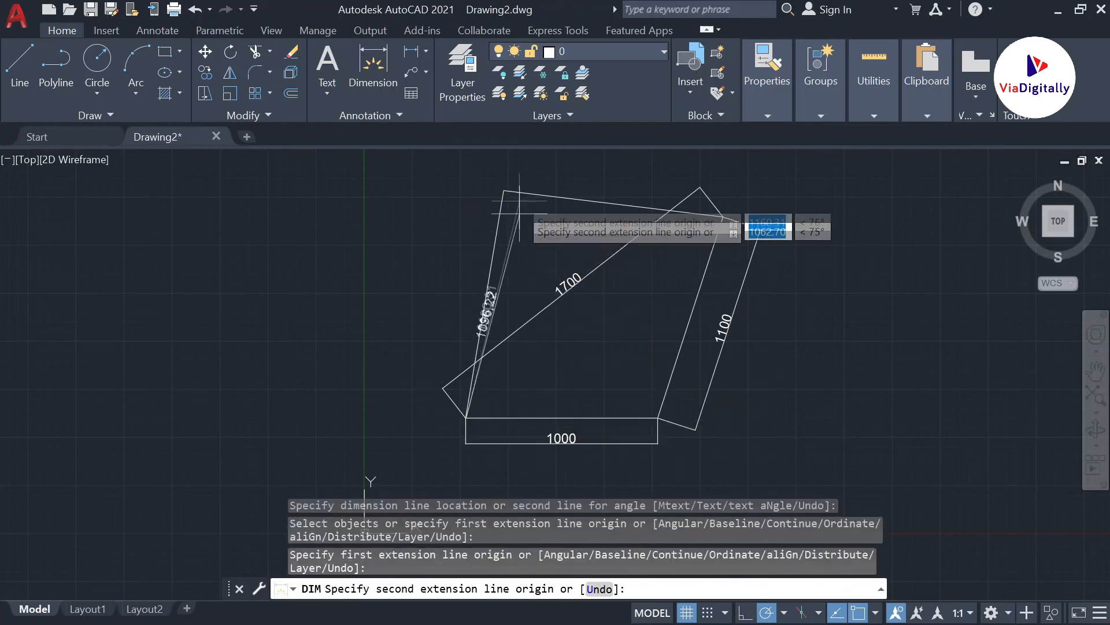
{"action": "left_click", "coordinate": [504, 190]}
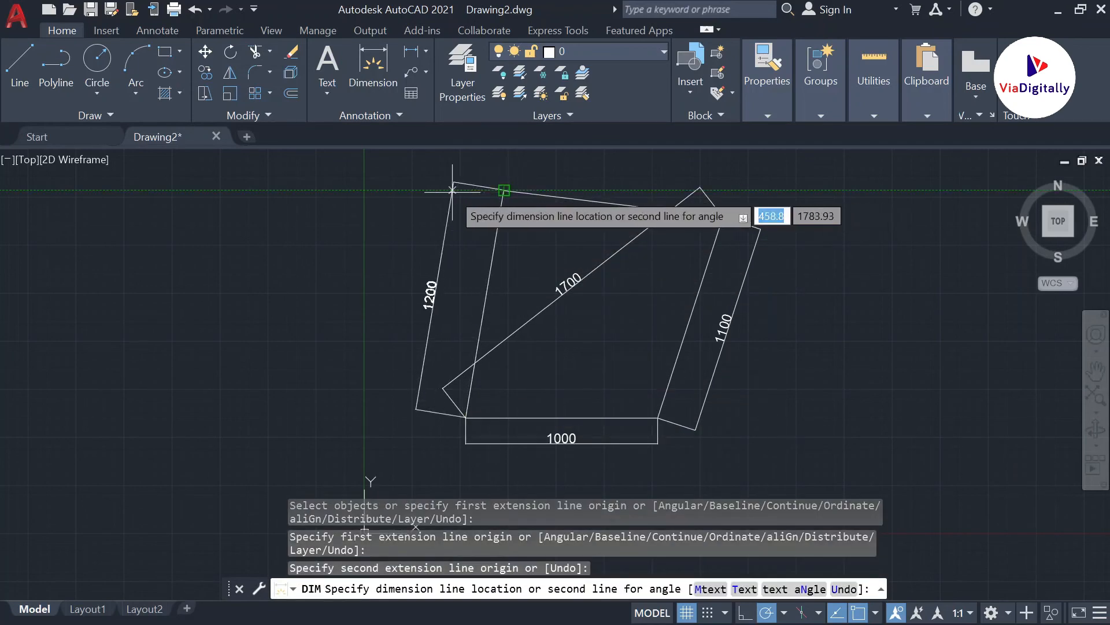
{"action": "left_click", "coordinate": [465, 189]}
{"action": "left_click", "coordinate": [503, 190]}
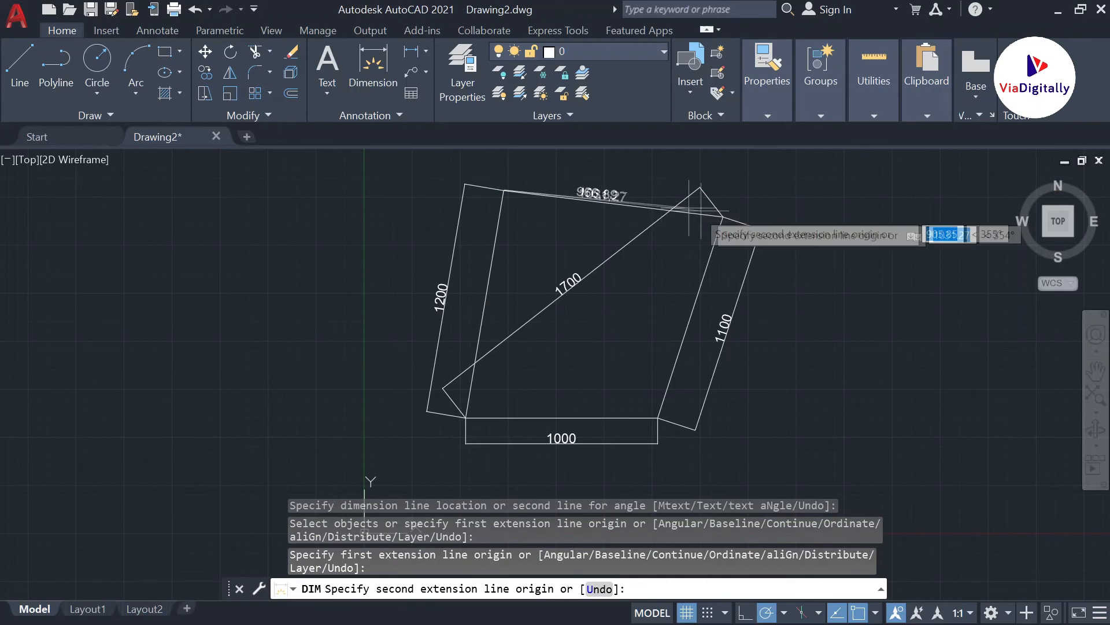
{"action": "left_click", "coordinate": [723, 216]}
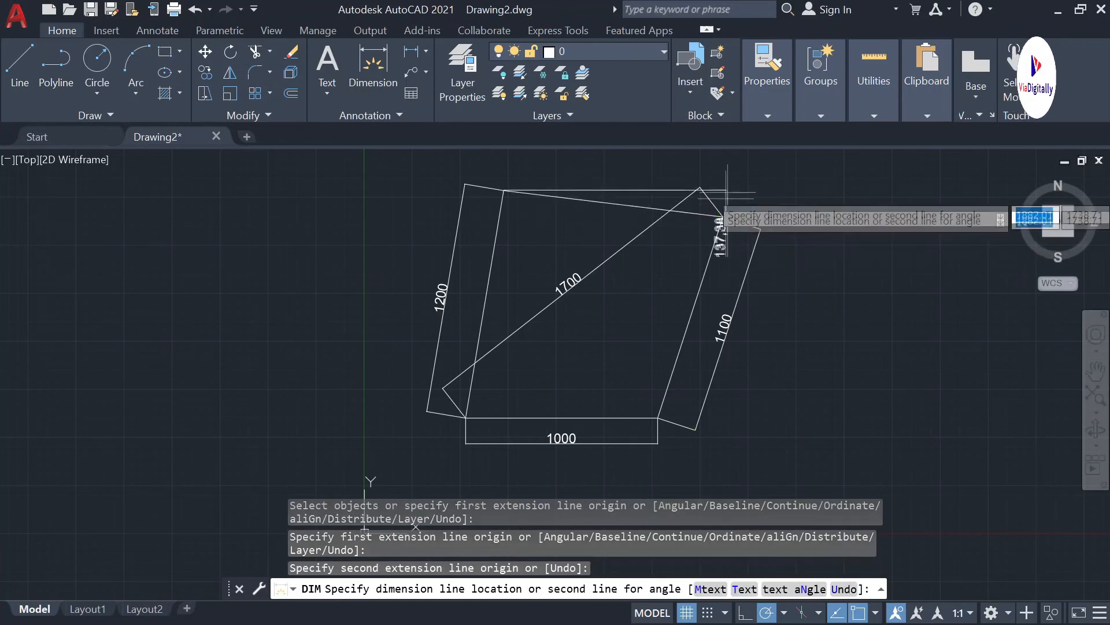
{"action": "left_click", "coordinate": [732, 177]}
{"action": "scroll", "coordinate": [885, 283], "scroll_direction": "down", "scroll_amount": 3}
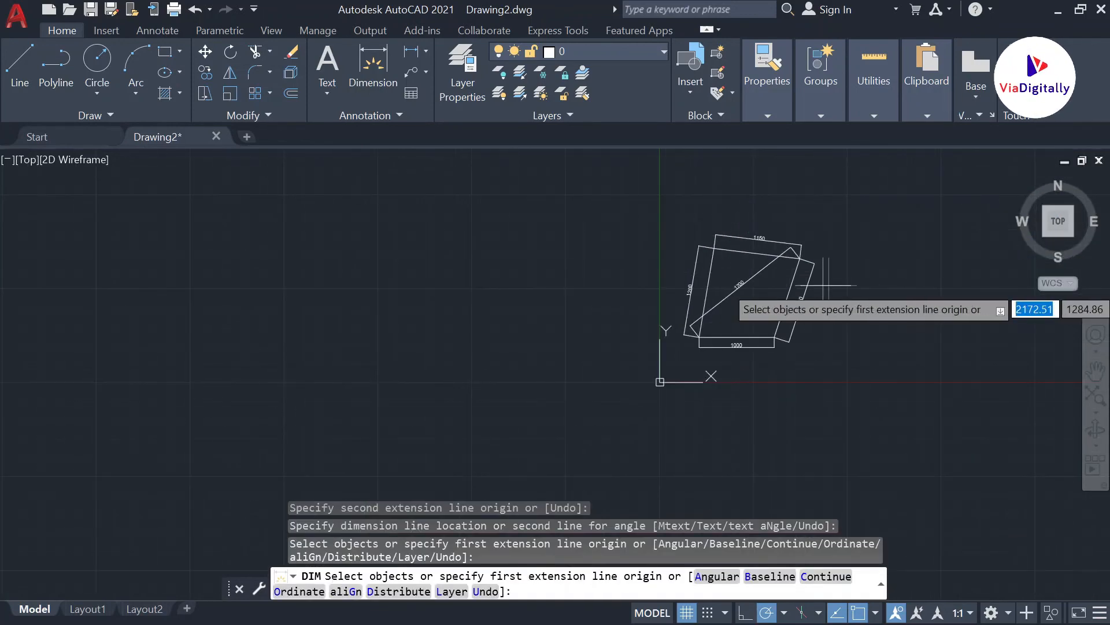
{"action": "middle_click_drag", "start_coordinate": [877, 294], "coordinate": [607, 261]}
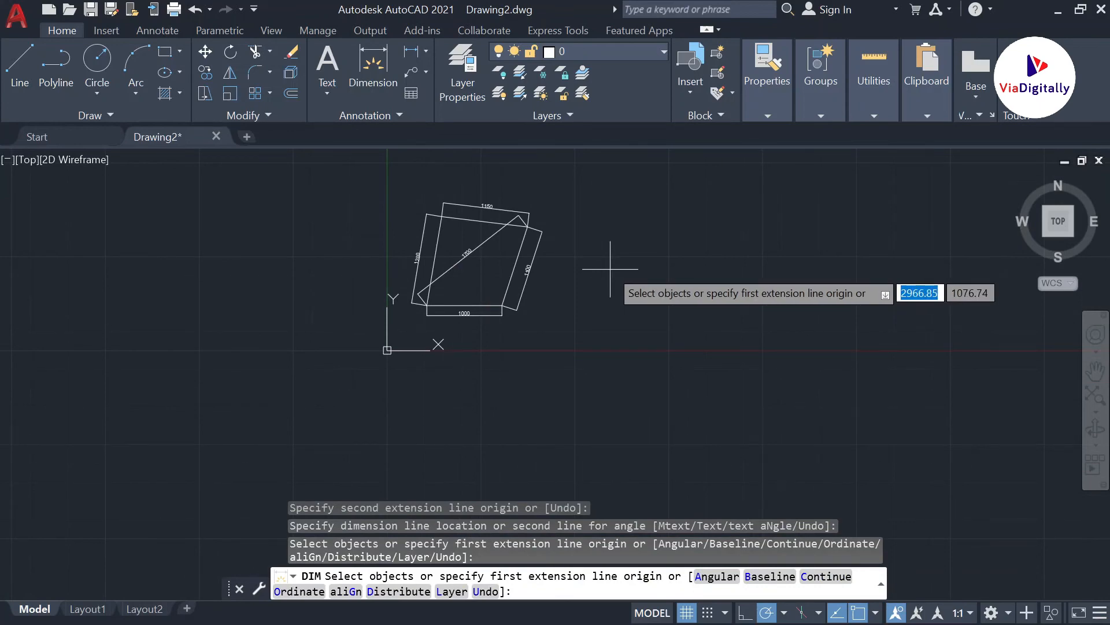
{"action": "scroll", "coordinate": [486, 258], "scroll_direction": "up", "scroll_amount": 3}
{"action": "middle_click_drag", "start_coordinate": [486, 257], "coordinate": [470, 367]}
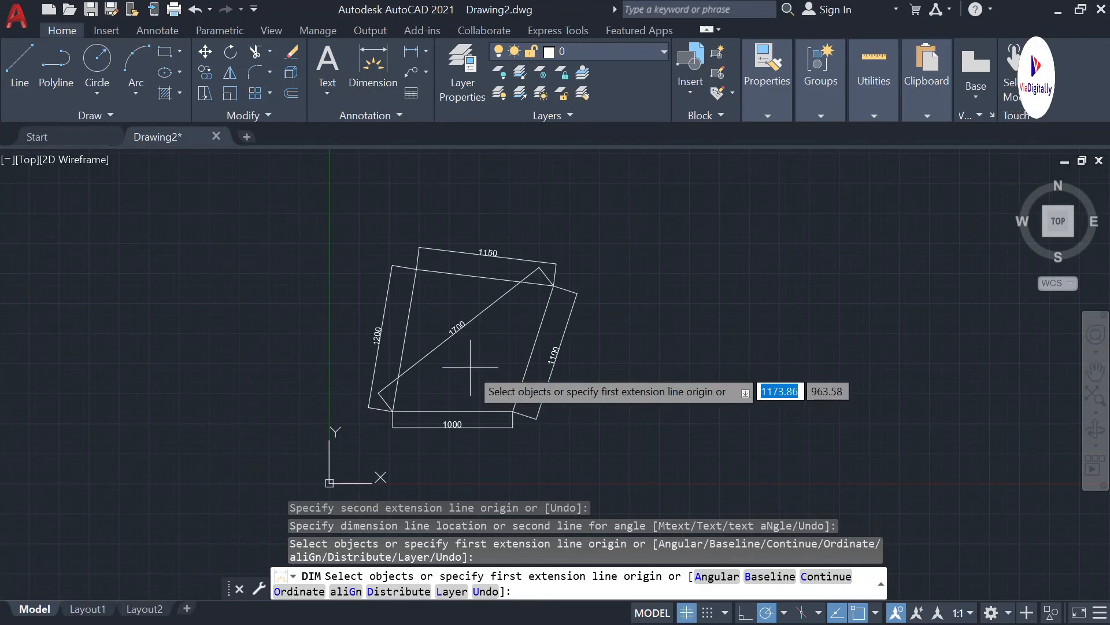